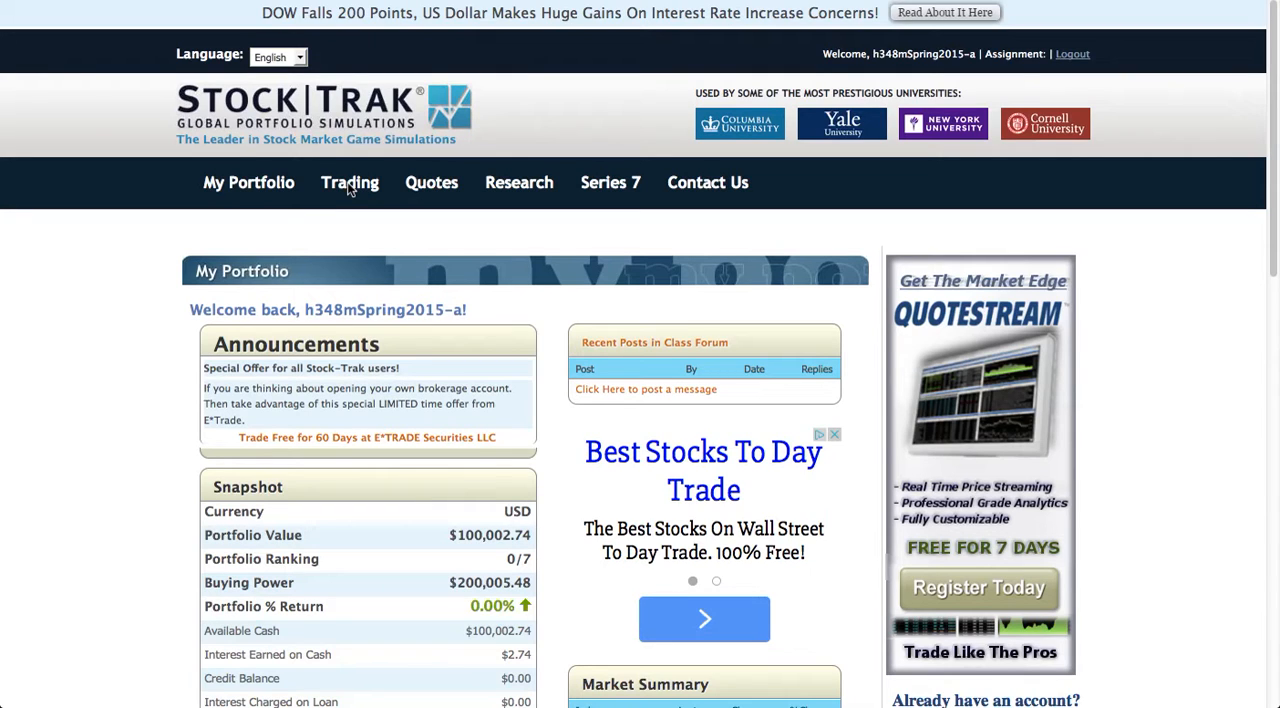
Place a market order to buy 95 shares of QQQ through US stock trading.
left_click(349, 186)
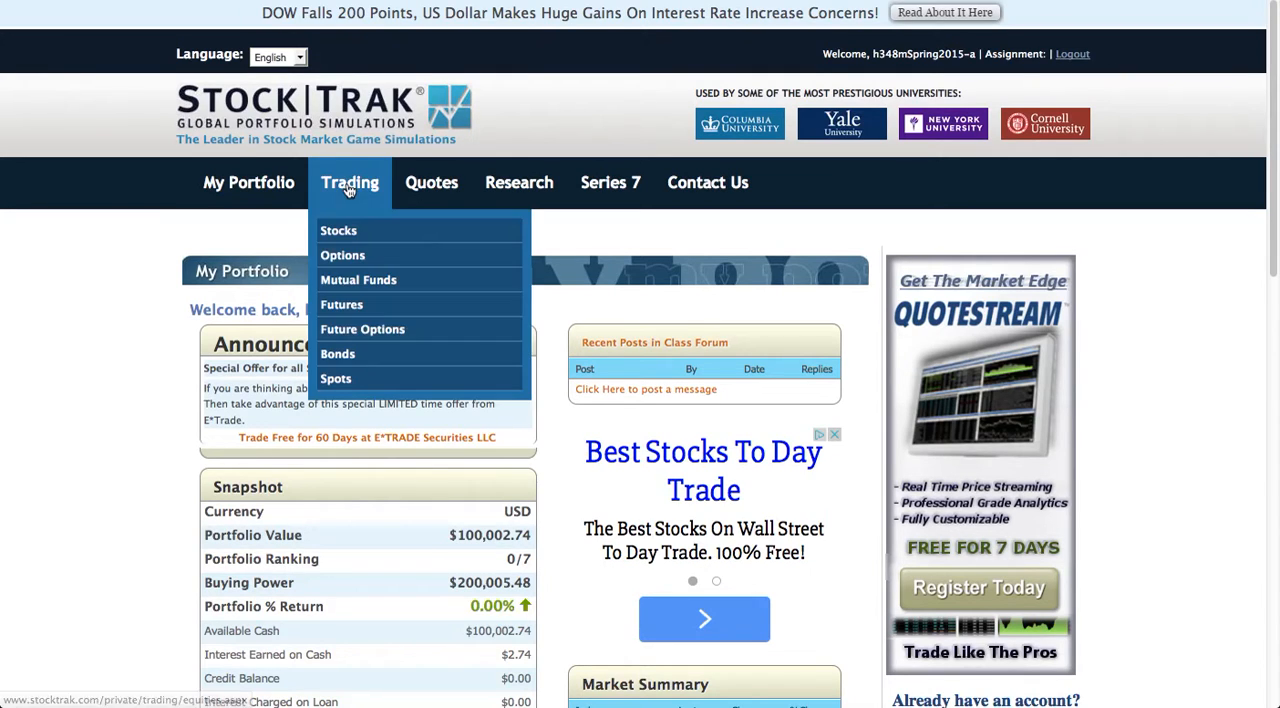
left_click(338, 241)
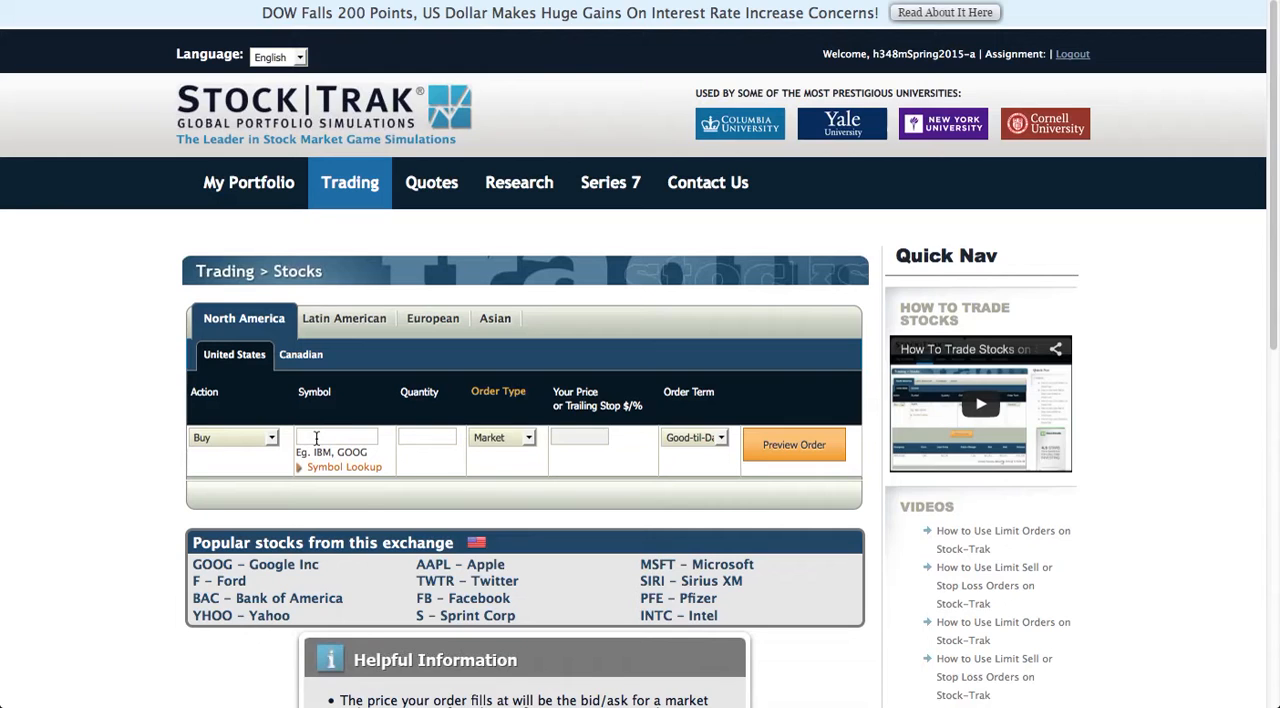
left_click(316, 437)
type("qqq")
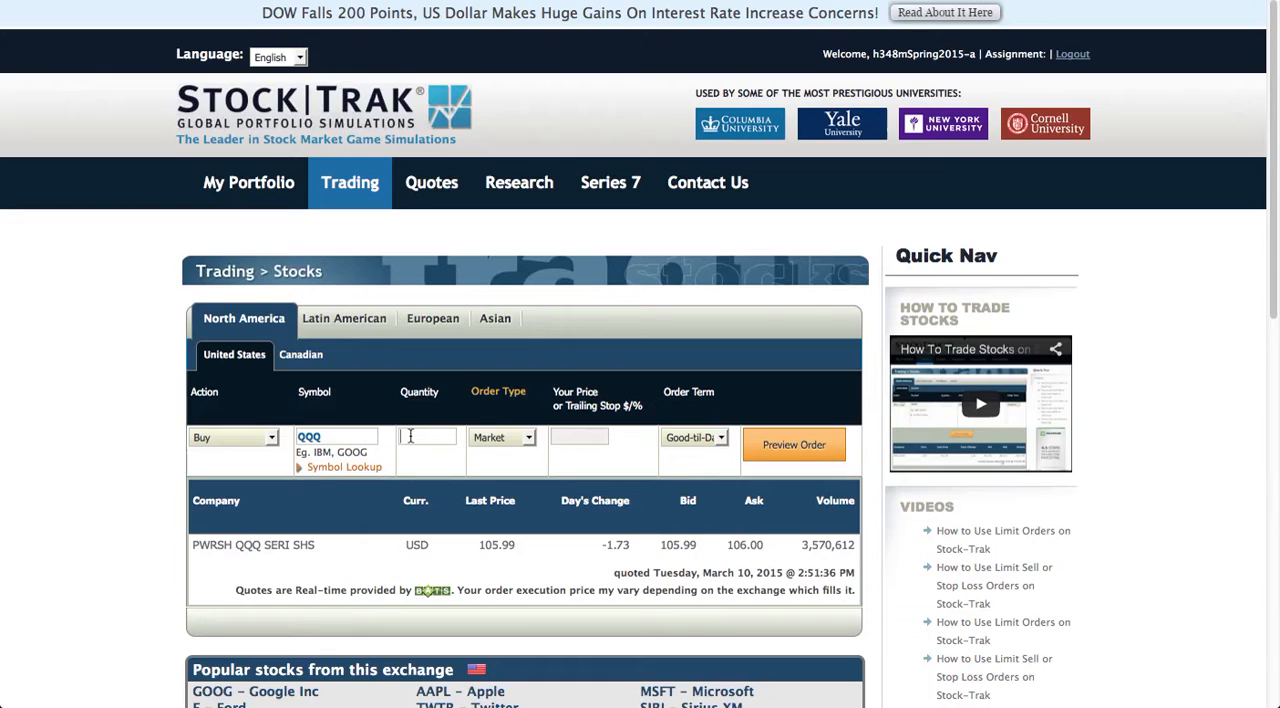
type("95")
left_click(529, 440)
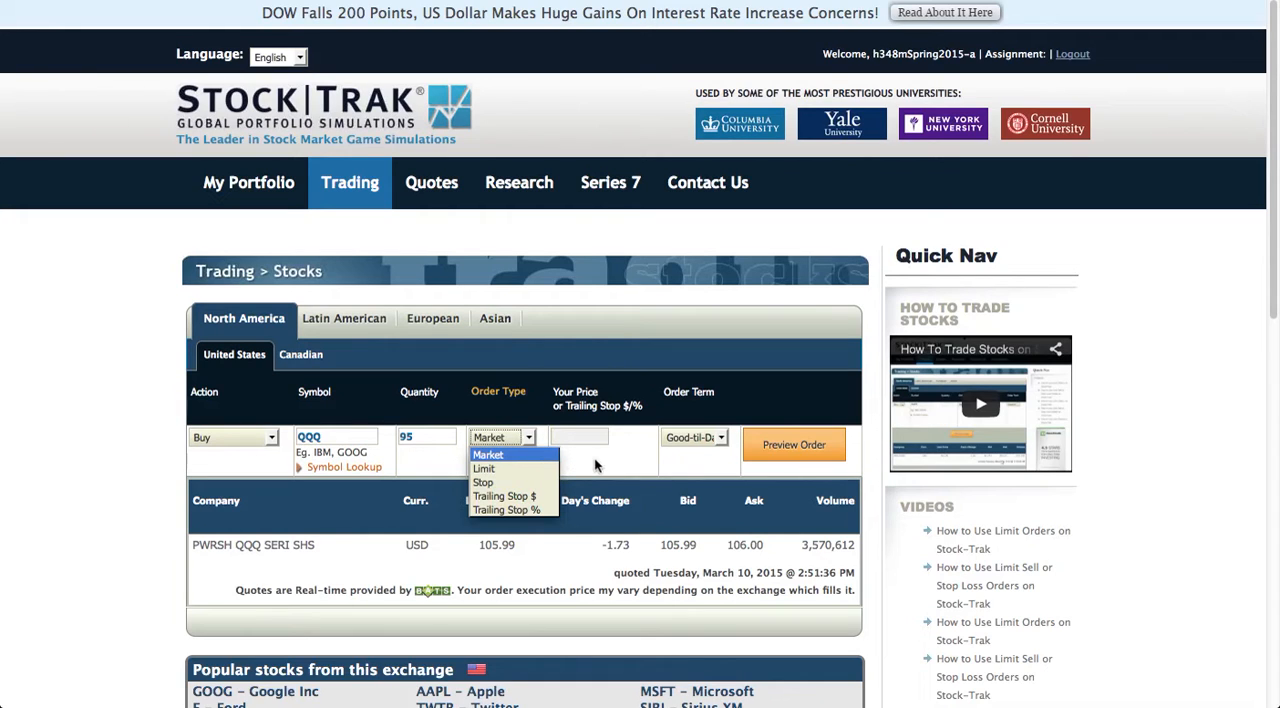
left_click(502, 425)
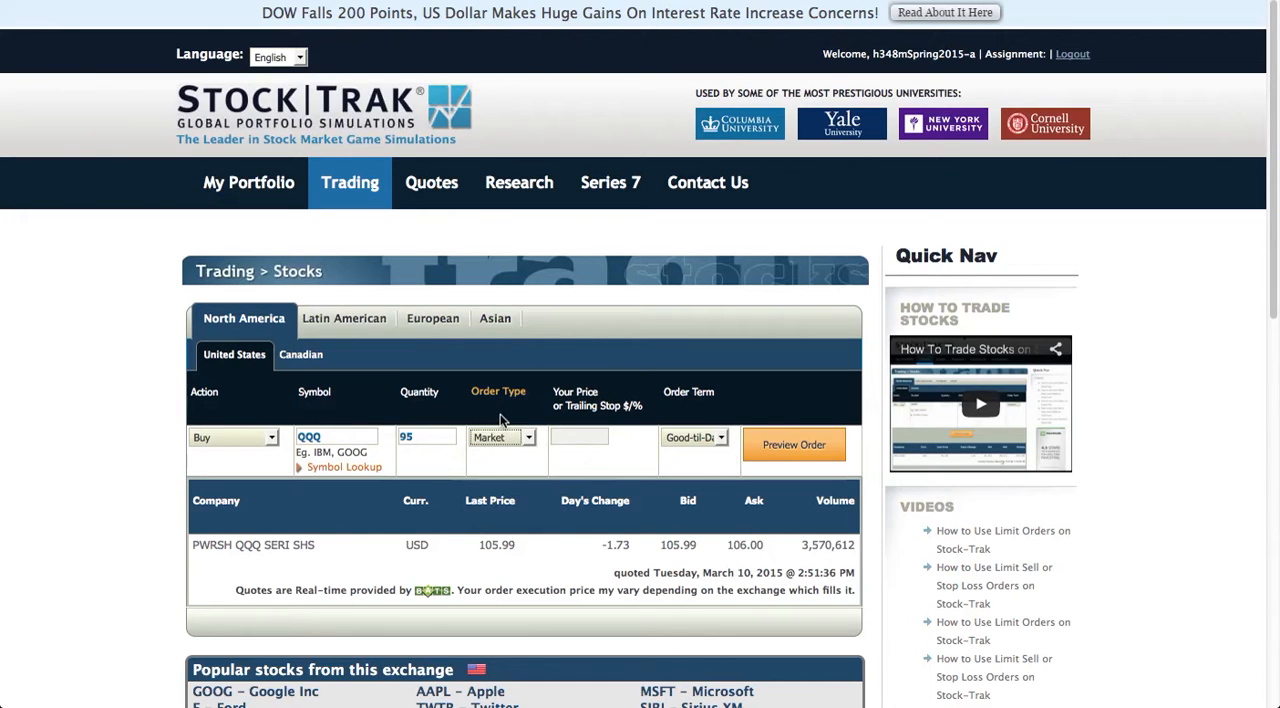
left_click(773, 449)
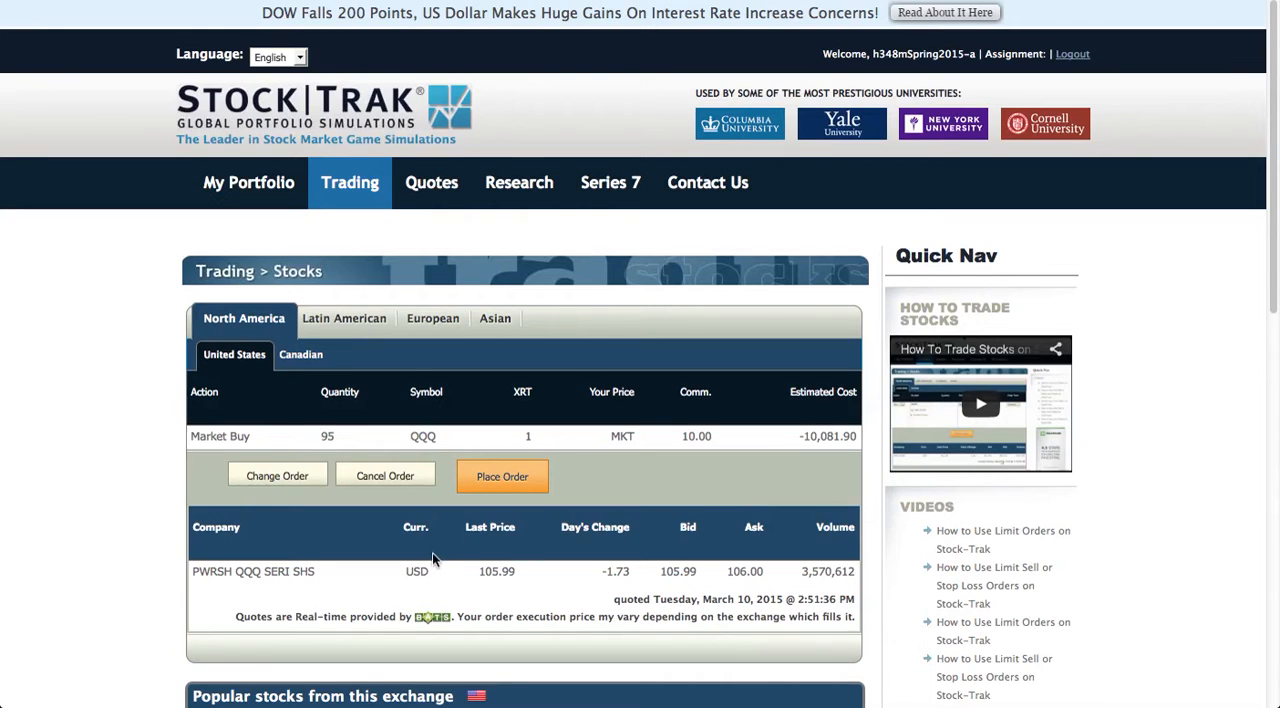
left_click(500, 480)
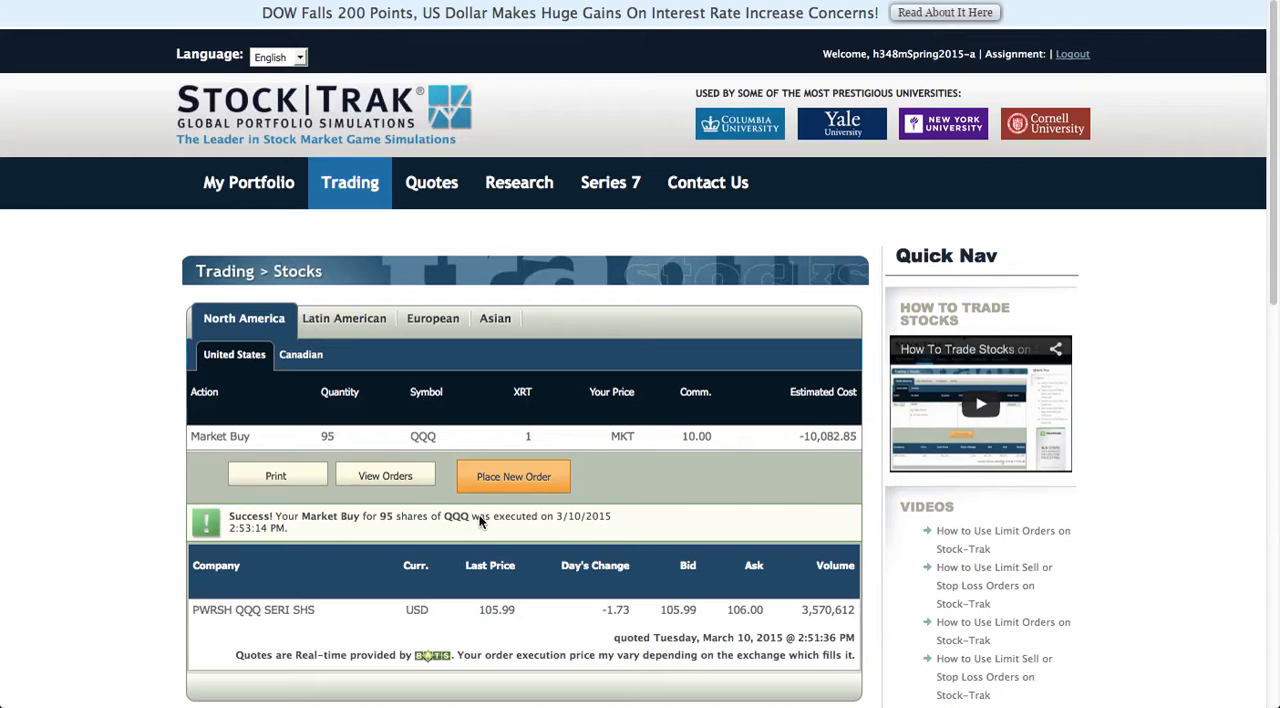
Review the portfolio's open positions and its order history, checking the filled, open and all orders.
mouse_move(257, 186)
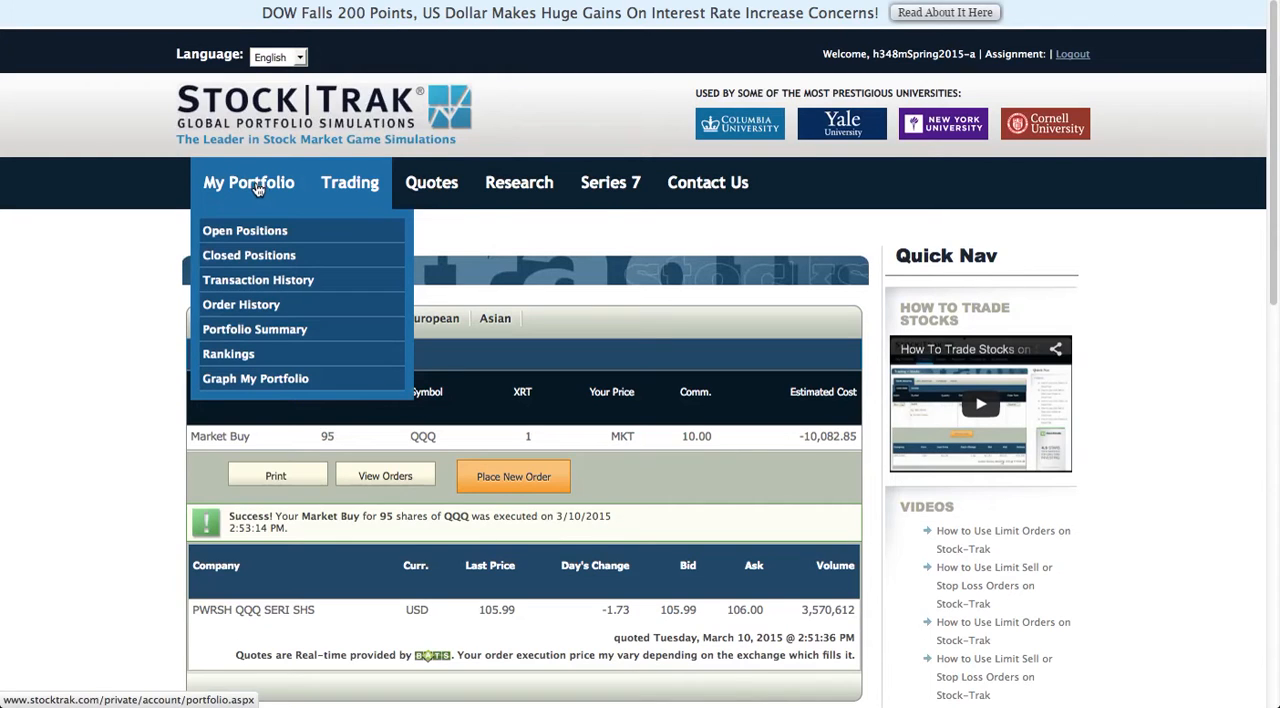
left_click(225, 238)
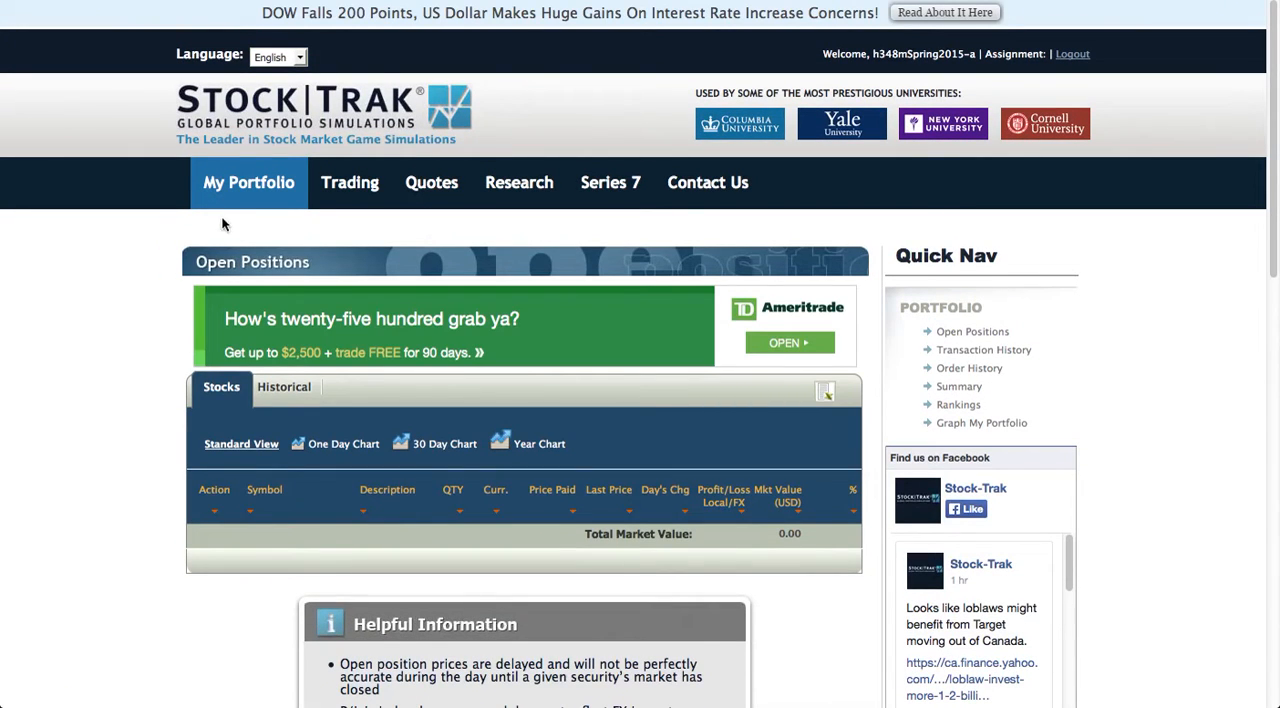
mouse_move(232, 196)
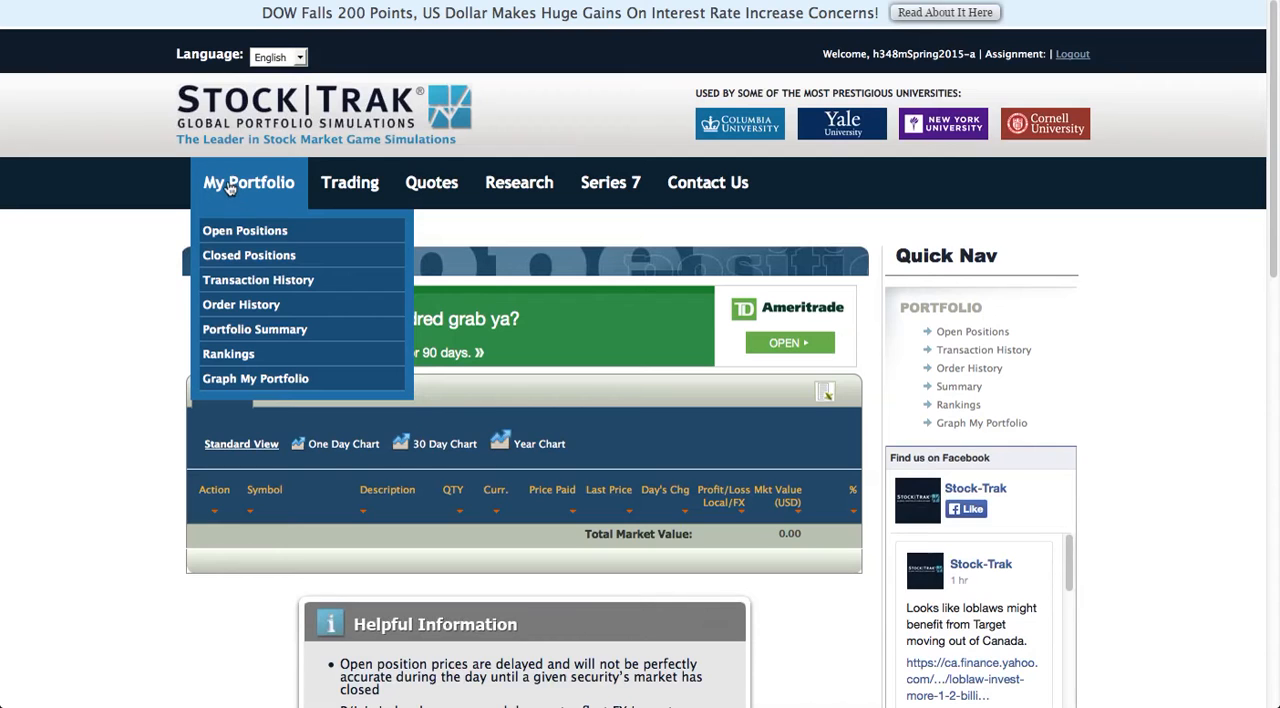
left_click(222, 312)
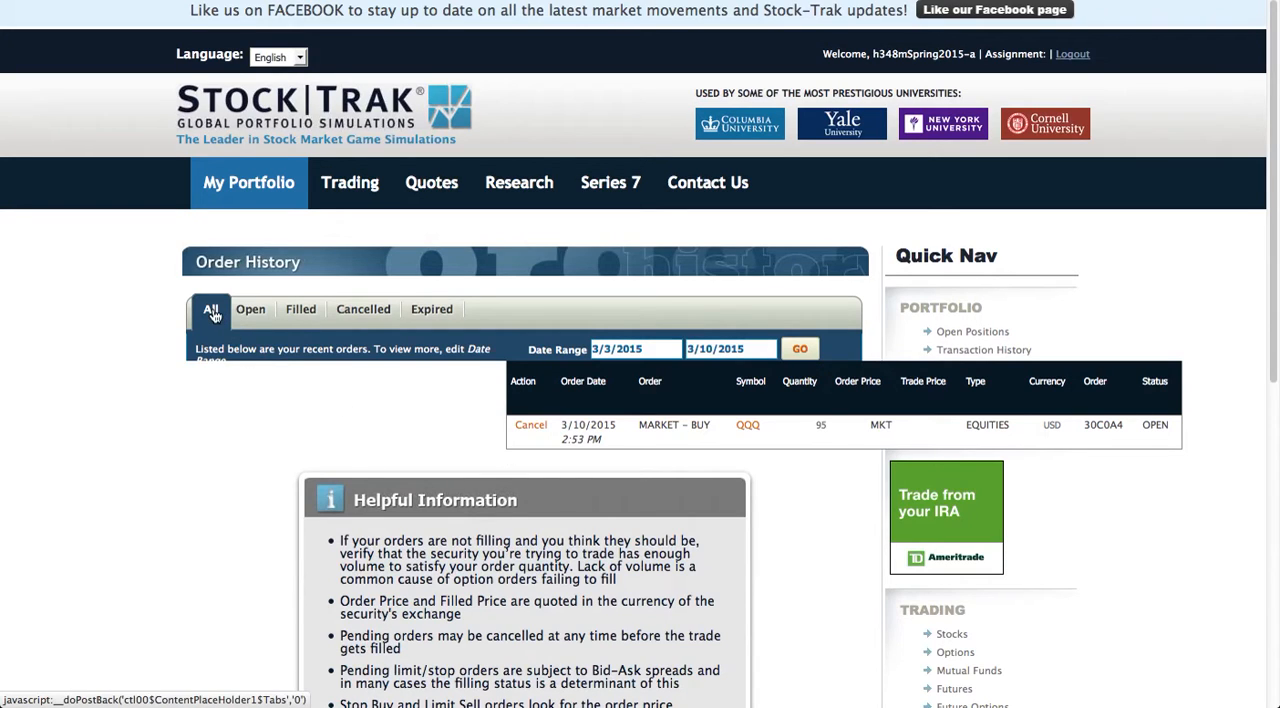
left_click(303, 312)
left_click(302, 317)
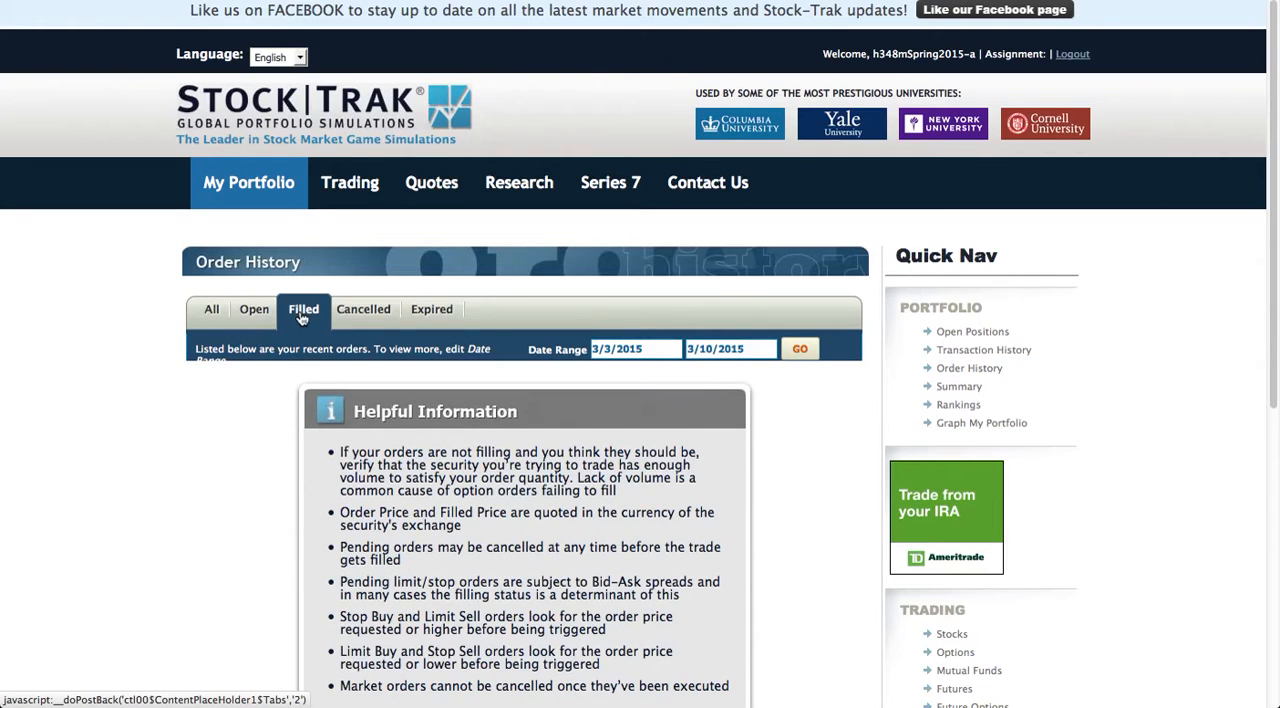
left_click(248, 317)
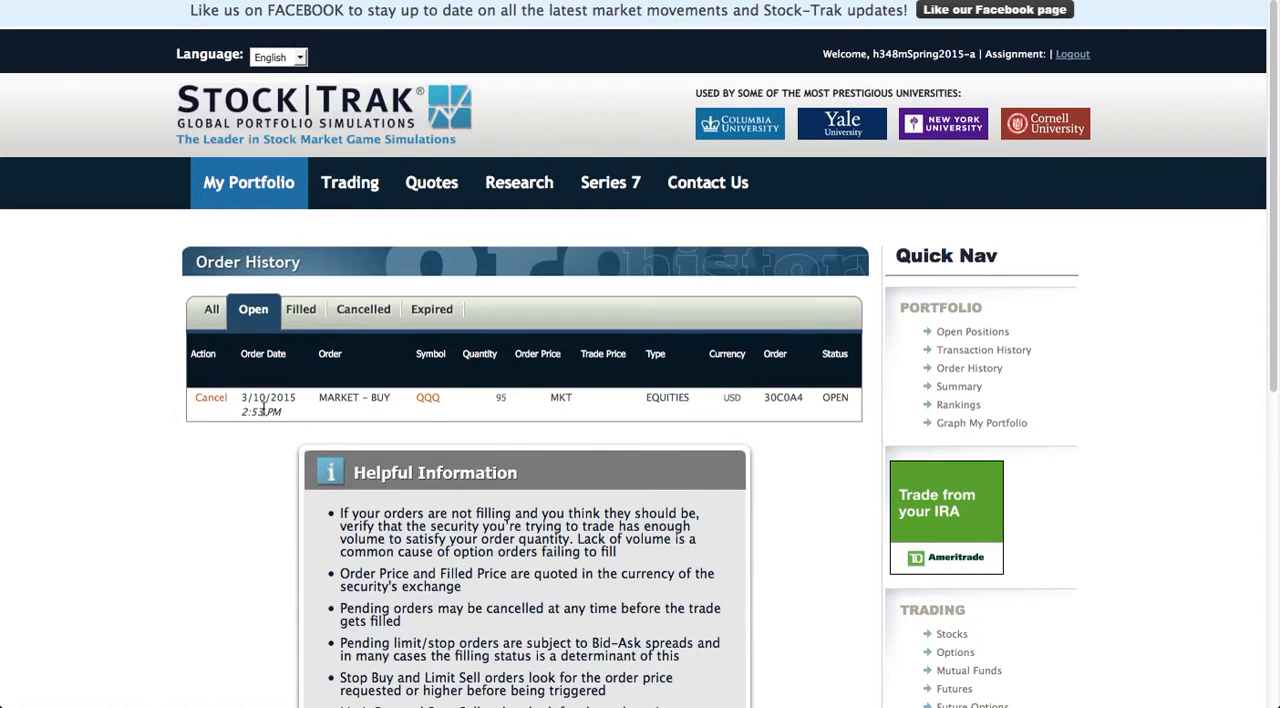
left_click(211, 316)
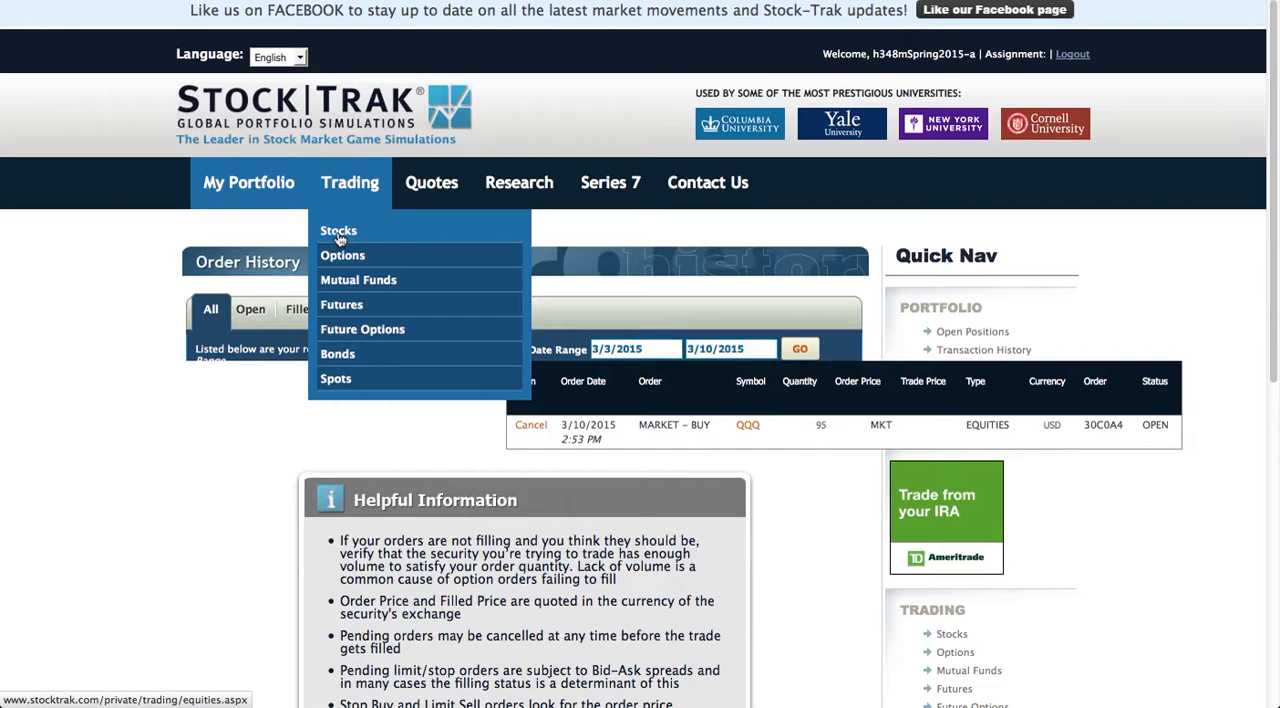
Start a new US stock order to sell 95 shares of QQQ.
left_click(338, 232)
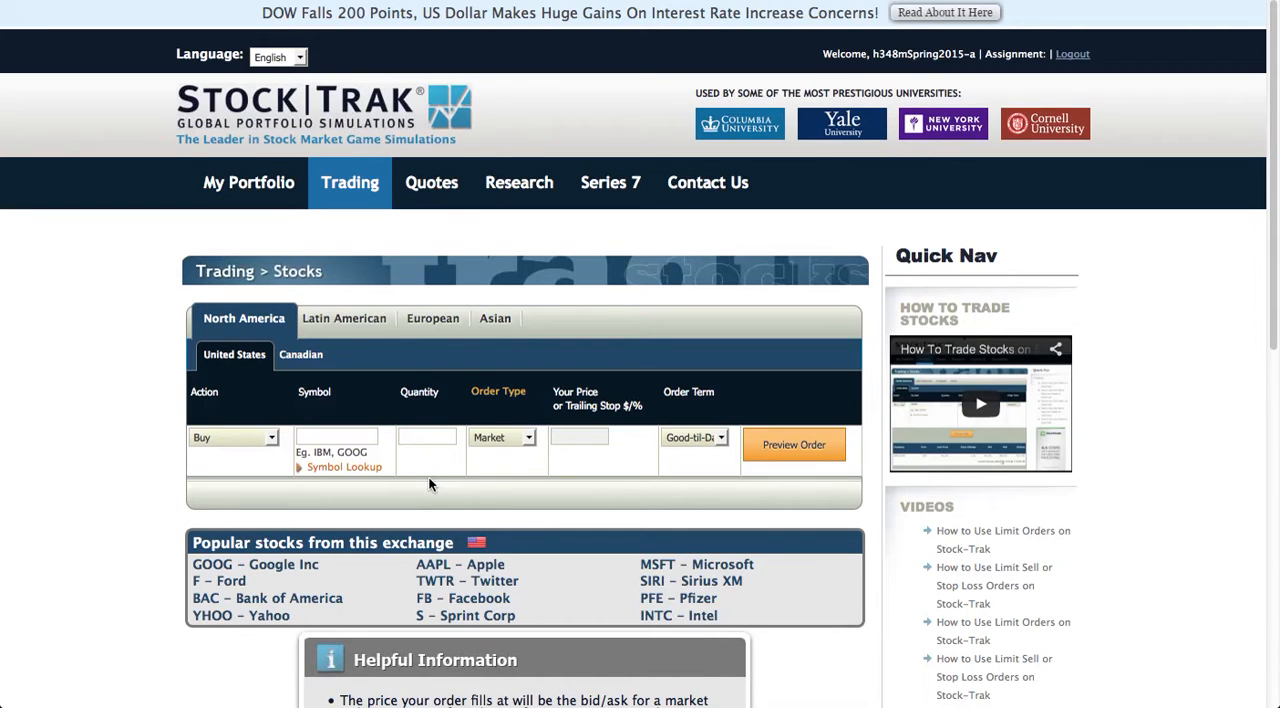
left_click(272, 441)
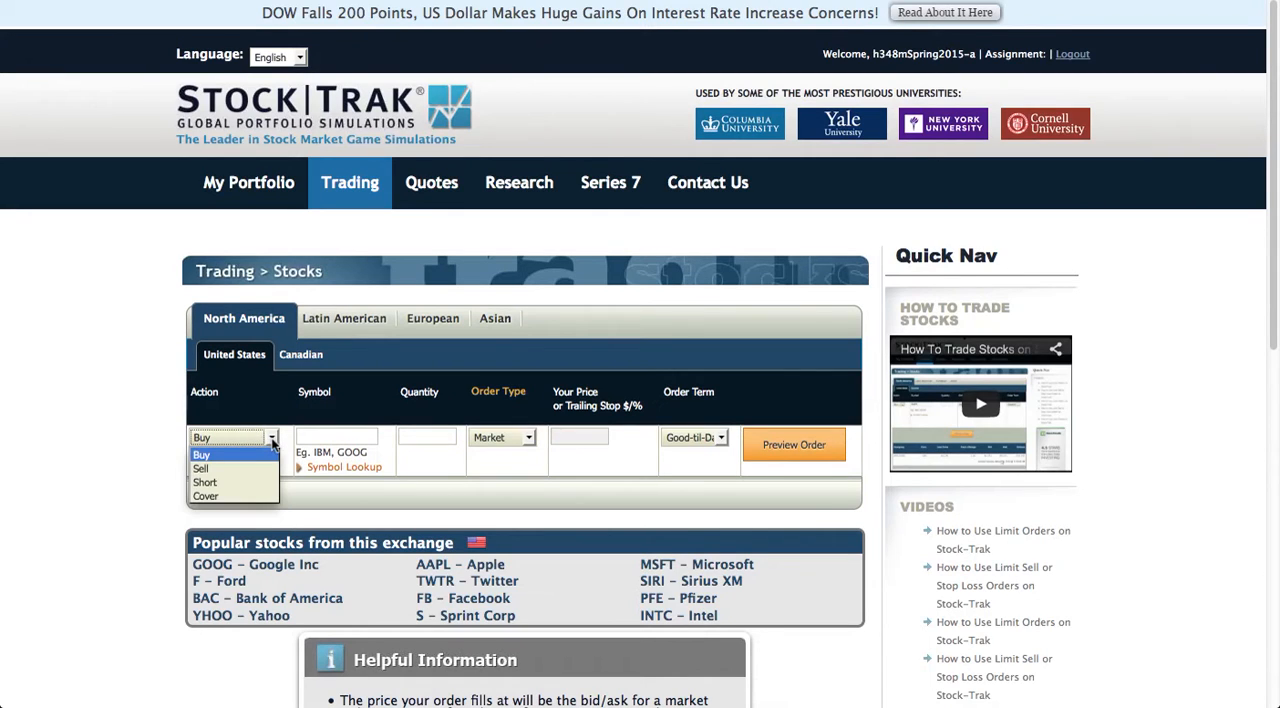
left_click(205, 469)
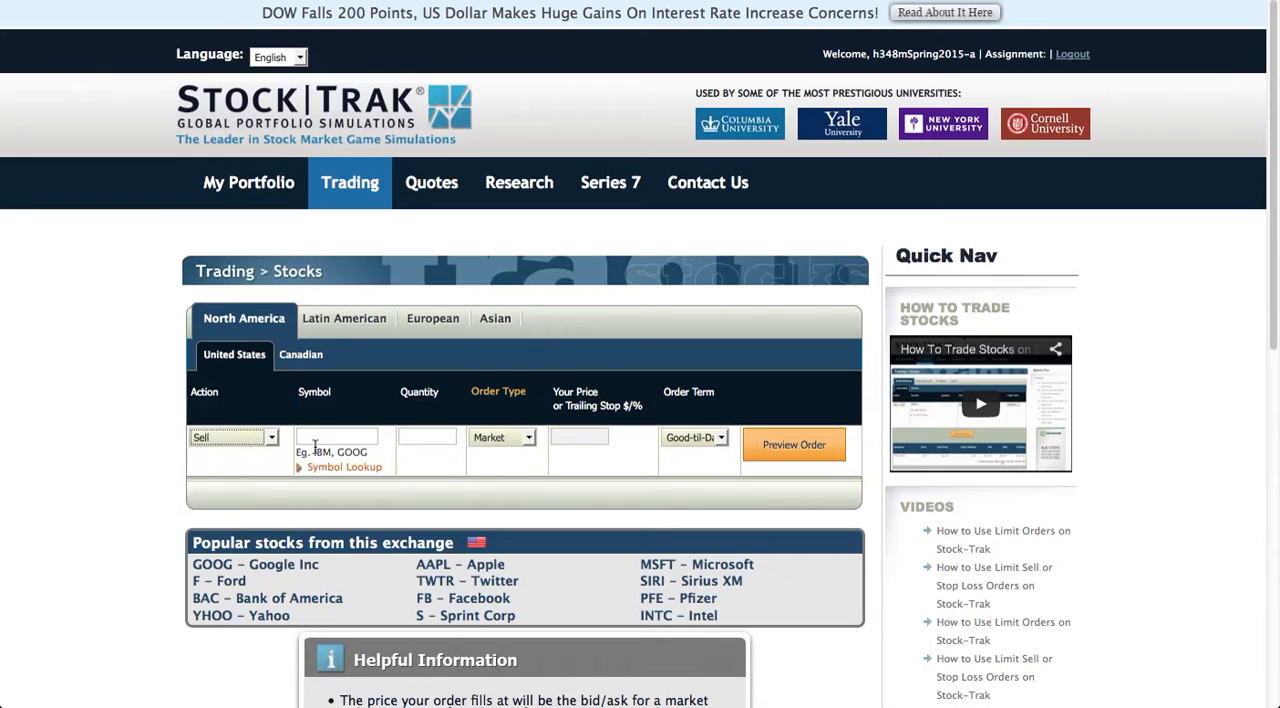
left_click(317, 440)
type("qqqq")
key("BackSpace")
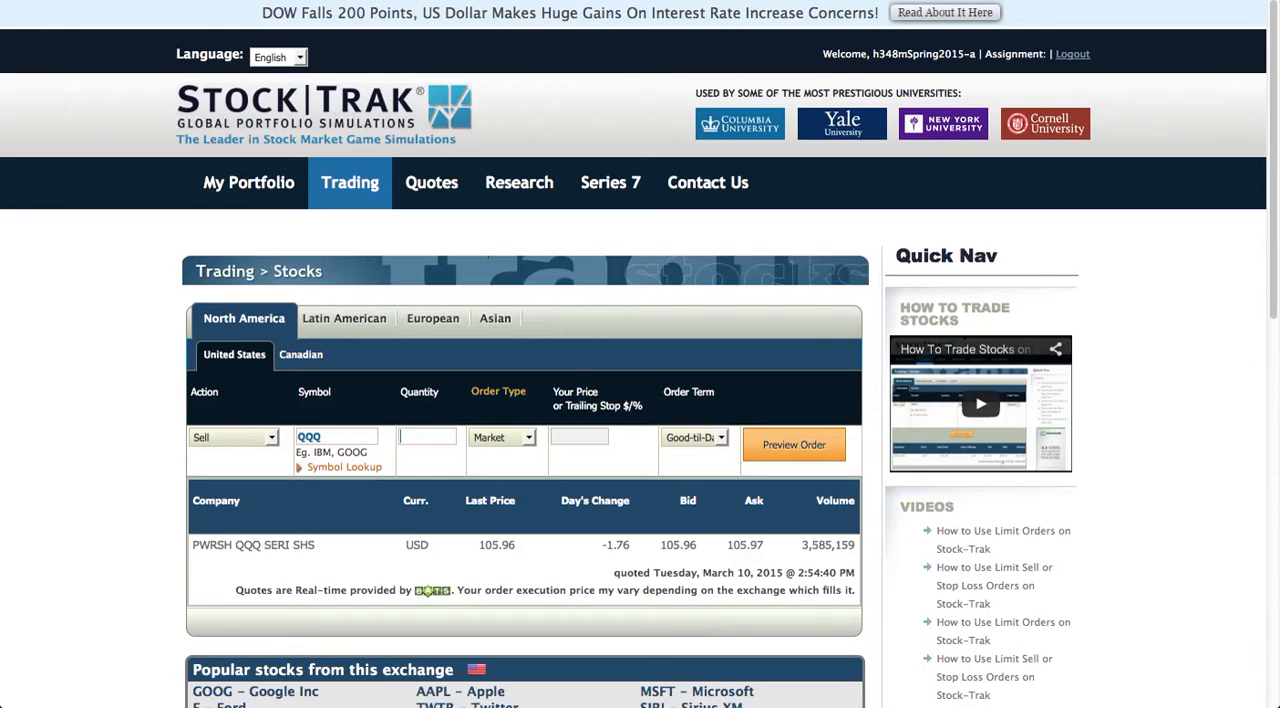
type("95")
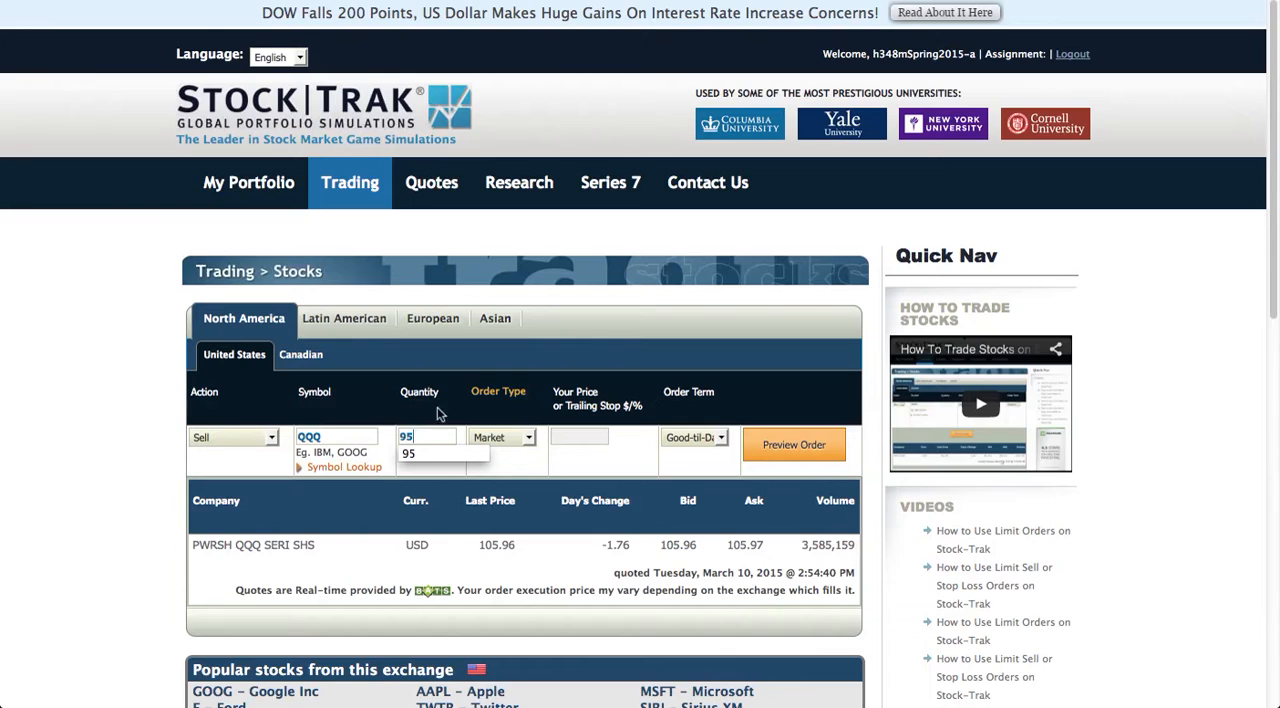
Set the sell order's type to Stop with a price of 5.50.
left_click(529, 444)
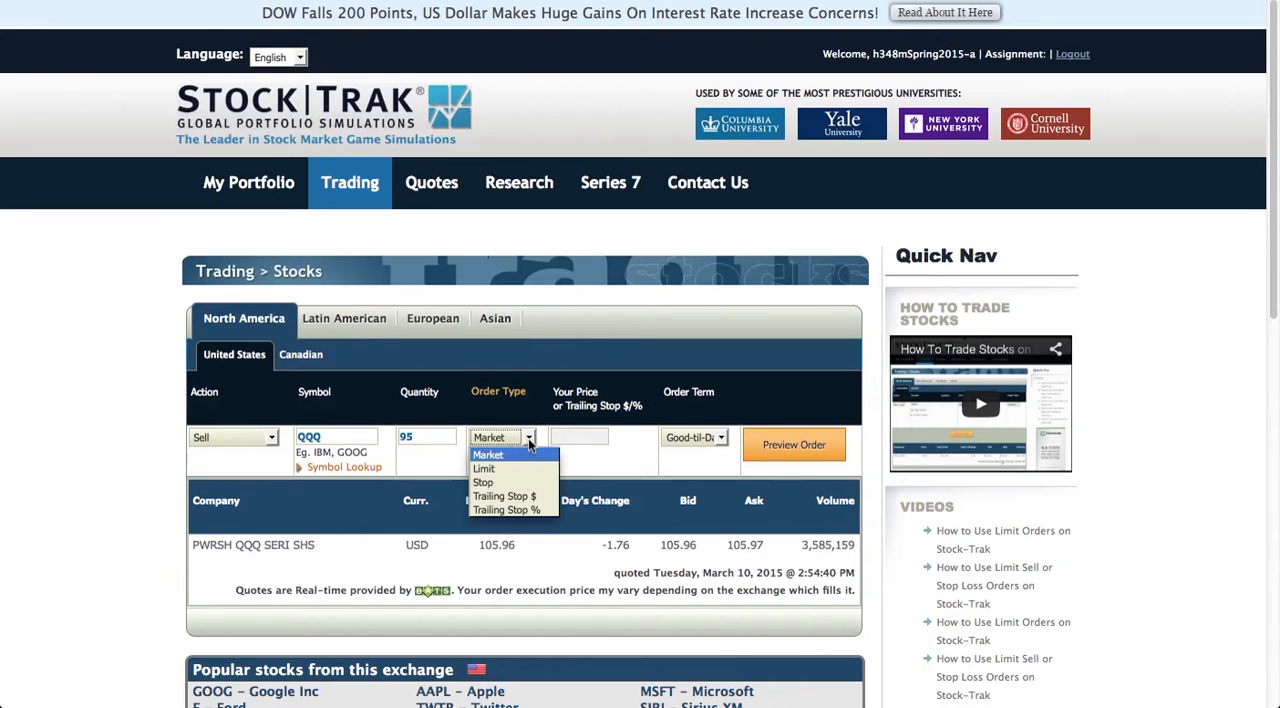
left_click(484, 484)
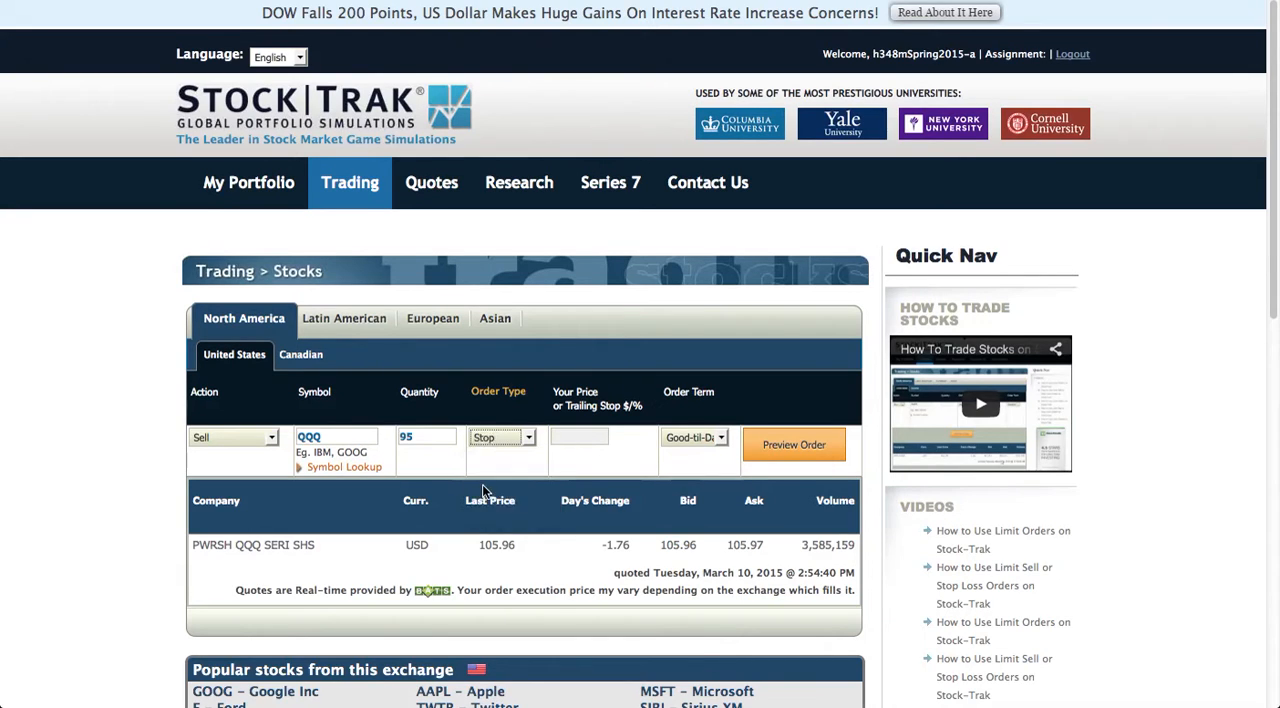
left_click(567, 437)
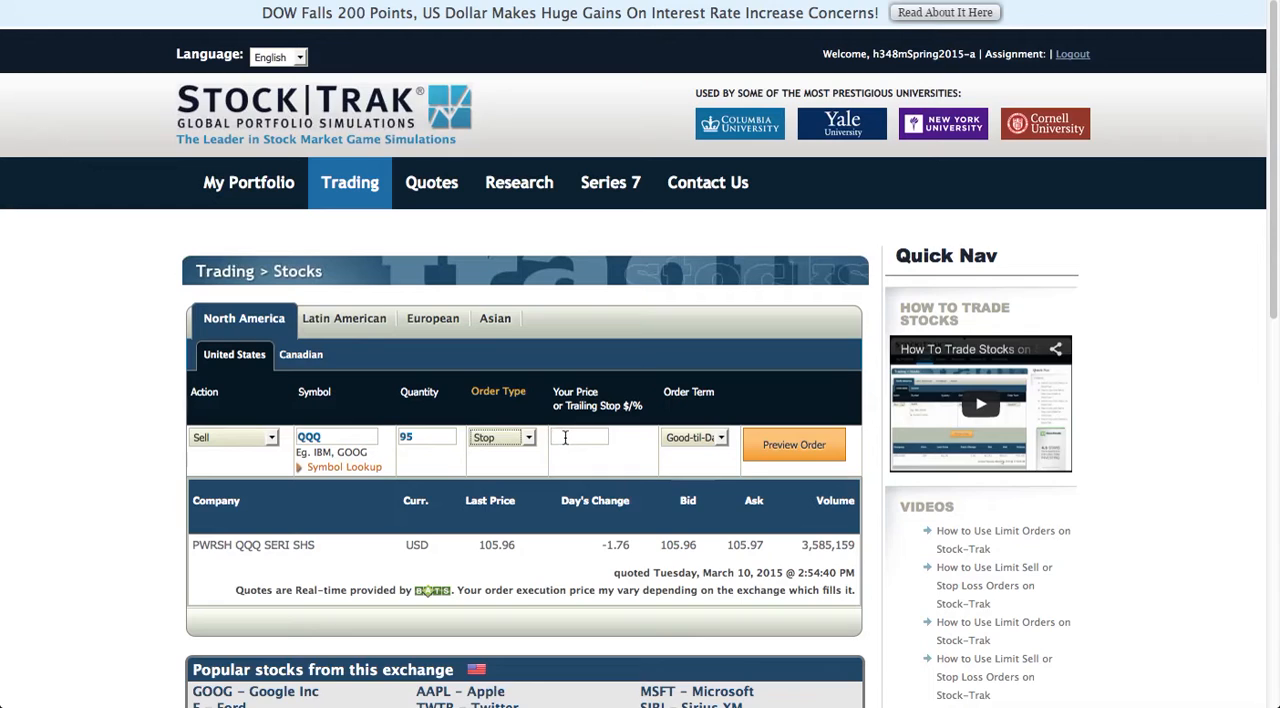
type("5.50")
Try the Trailing Stop % and Trailing Stop $ order types, returning the order type to Stop.
left_click(530, 440)
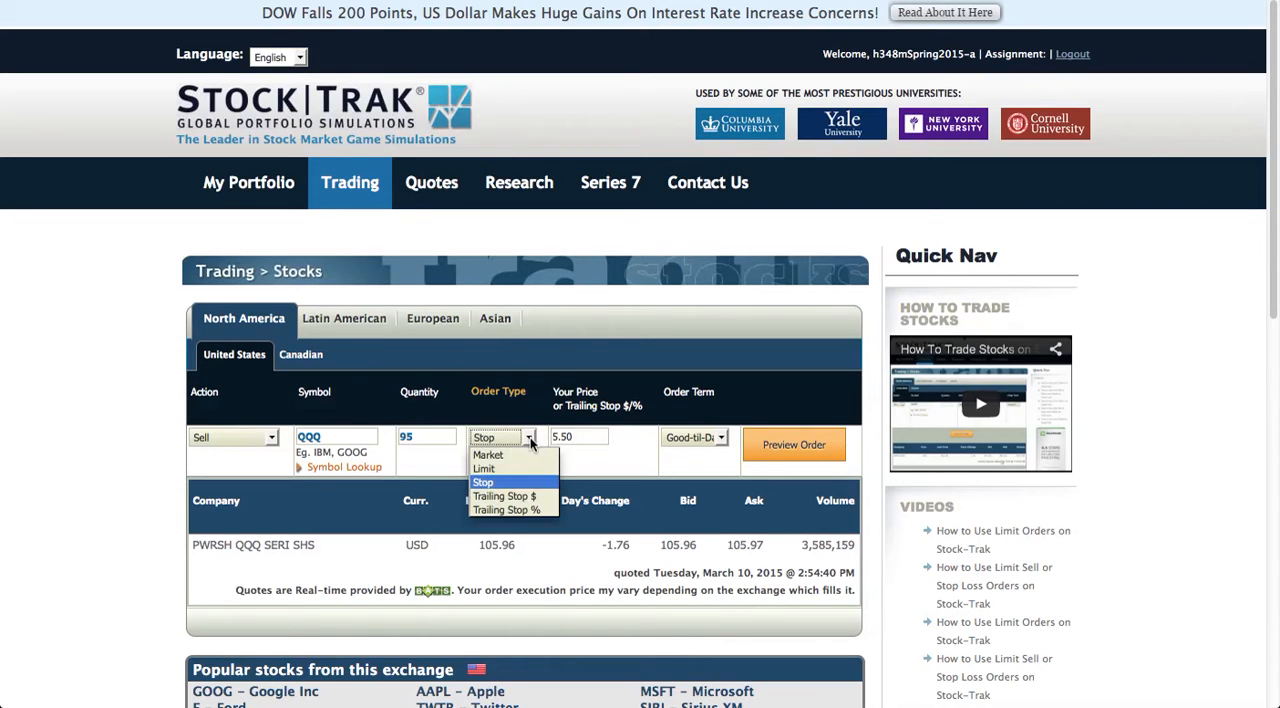
left_click(506, 510)
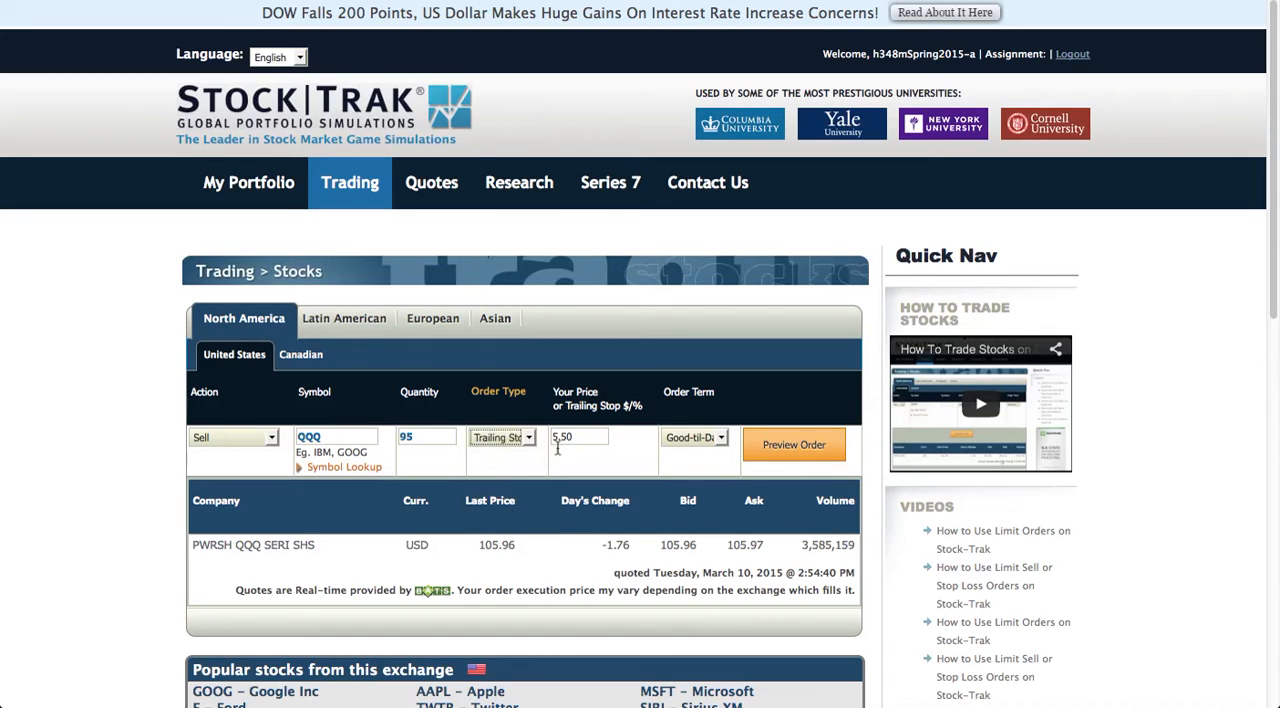
left_click_drag(588, 437, 543, 437)
left_click(529, 438)
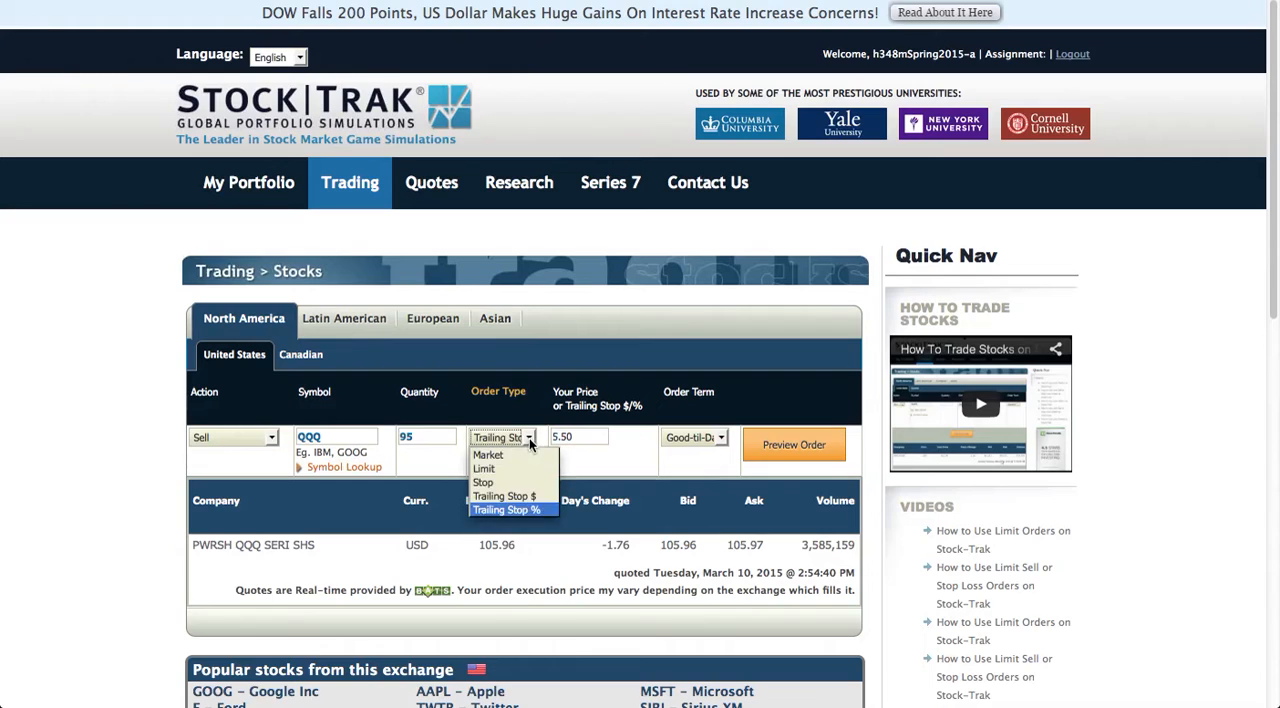
left_click(518, 496)
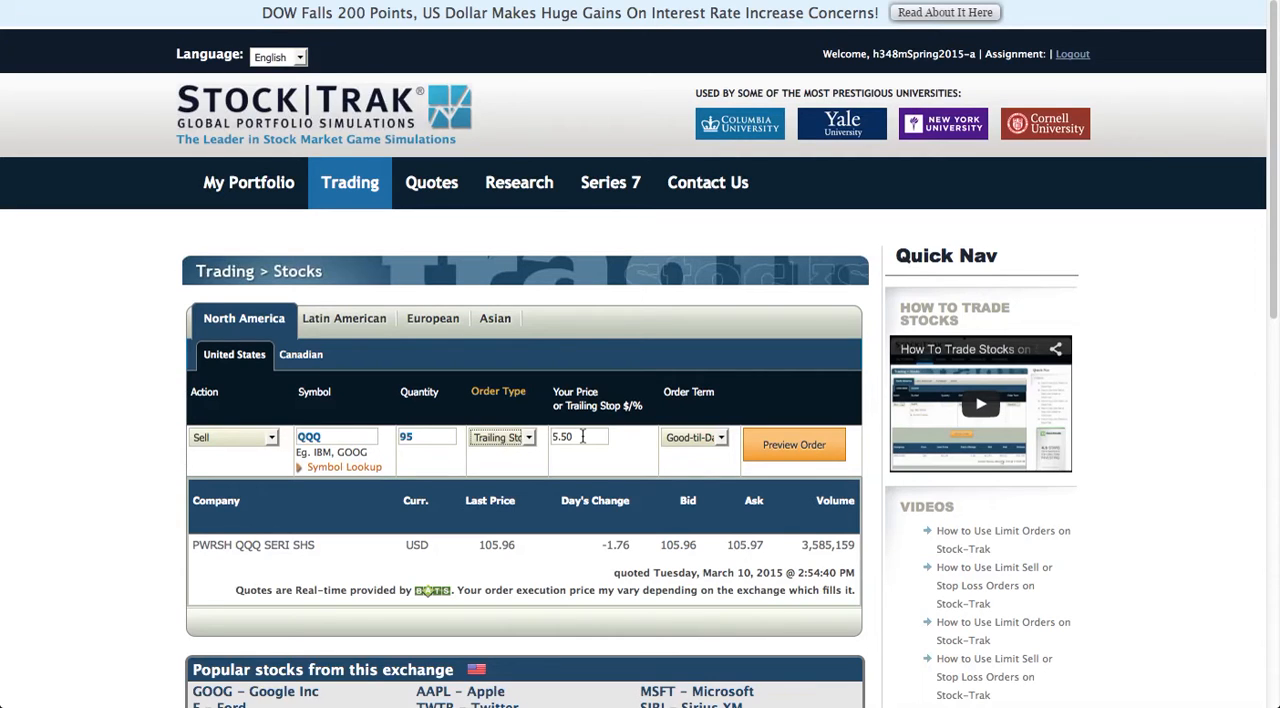
left_click(528, 437)
left_click(507, 483)
Set the order term to Good-til-Cancel and preview the QQQ stop sell order.
left_click(721, 440)
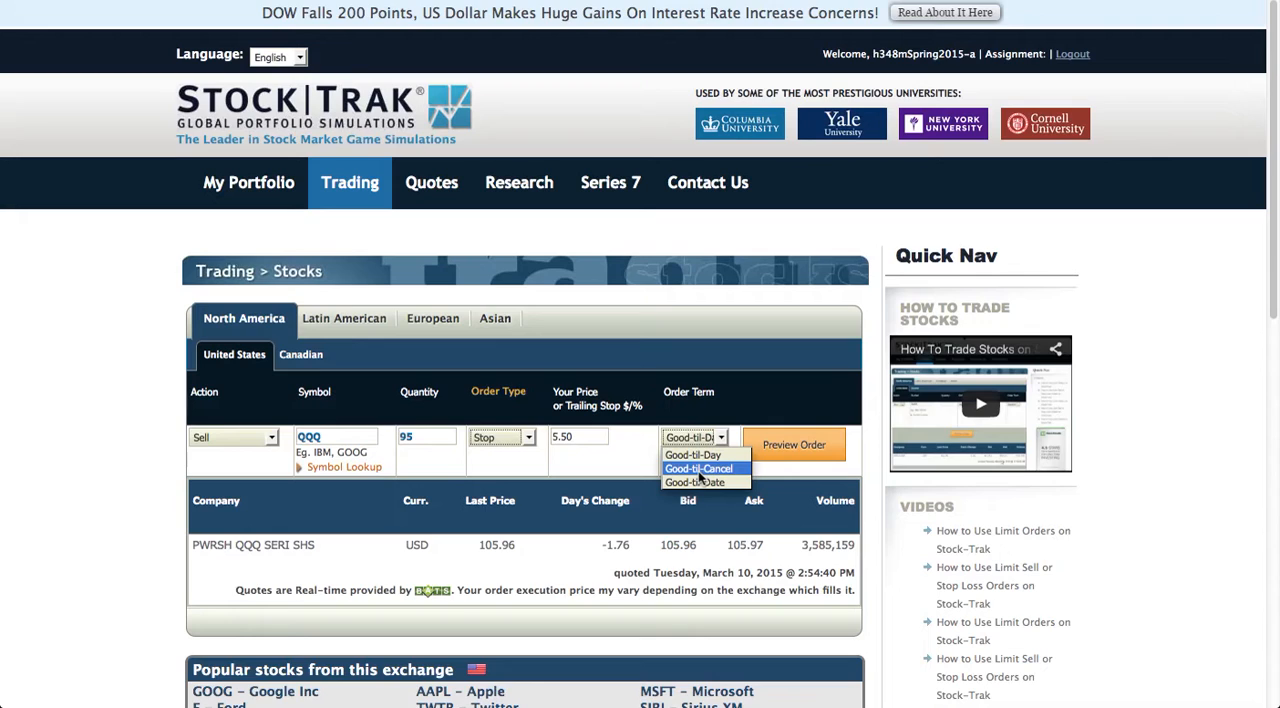
left_click(699, 470)
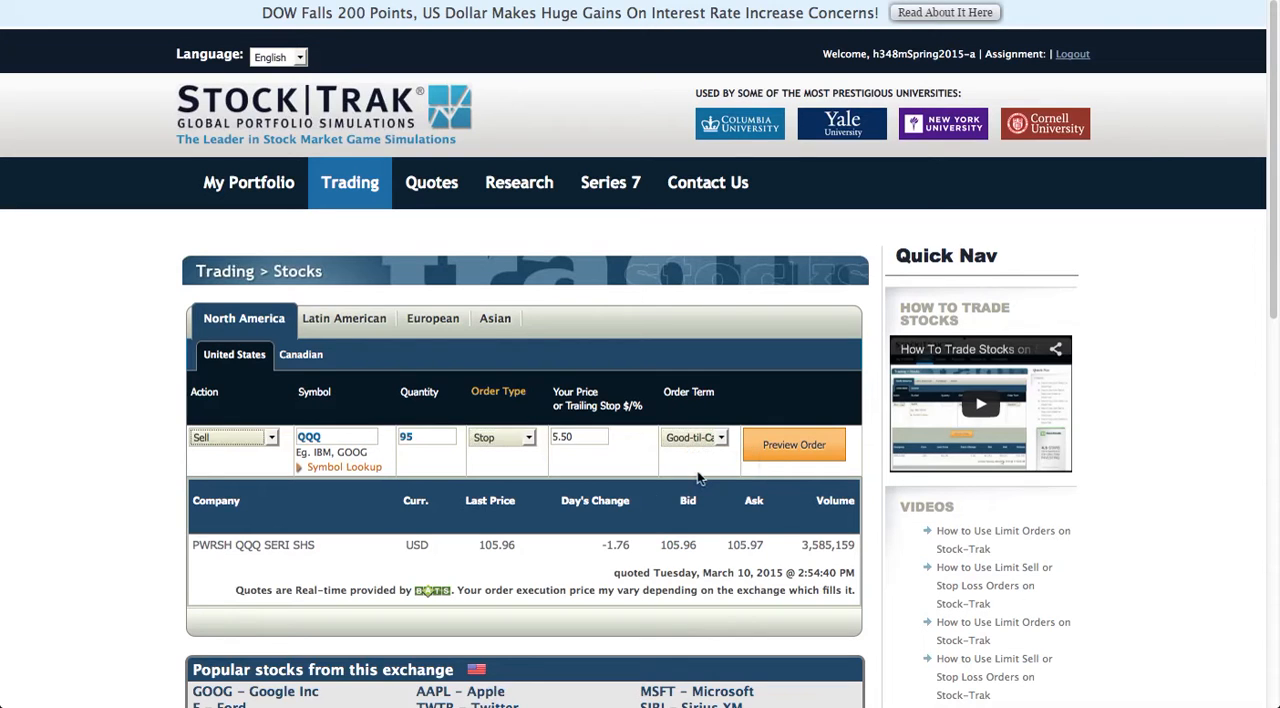
left_click(771, 451)
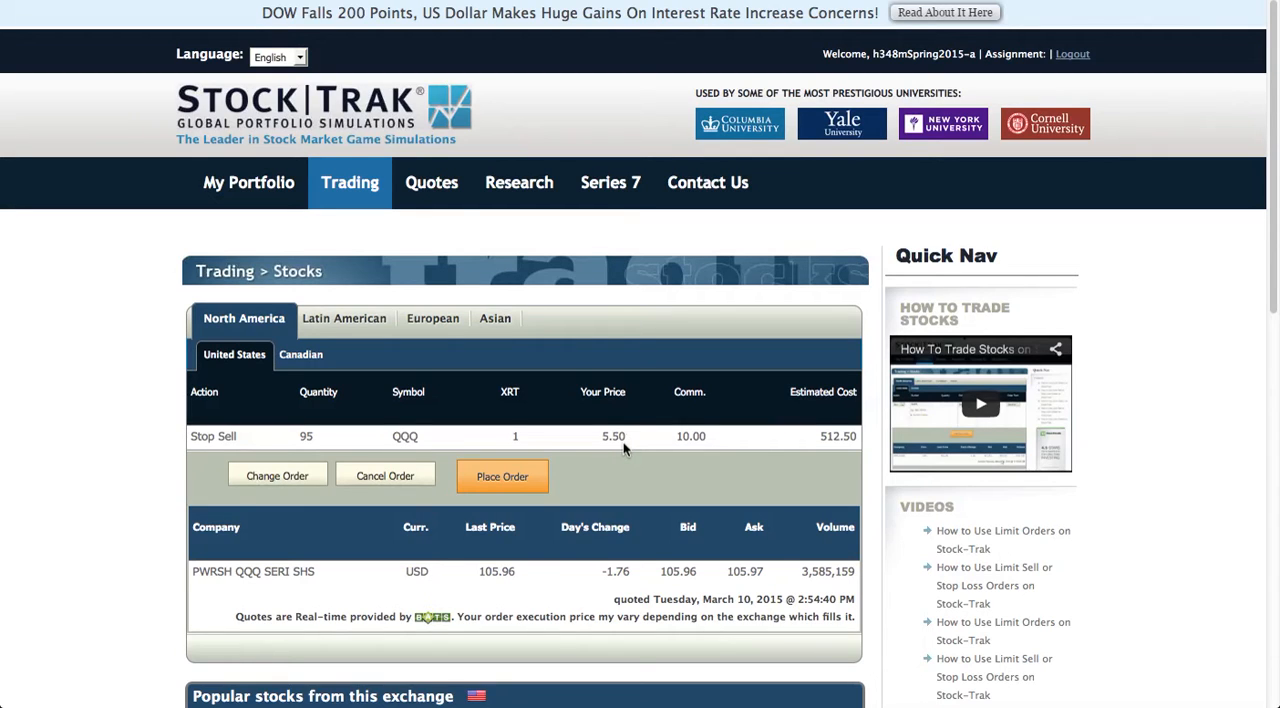
Change the stop sell order's price to 100.46, preview it again and place the order.
left_click(279, 478)
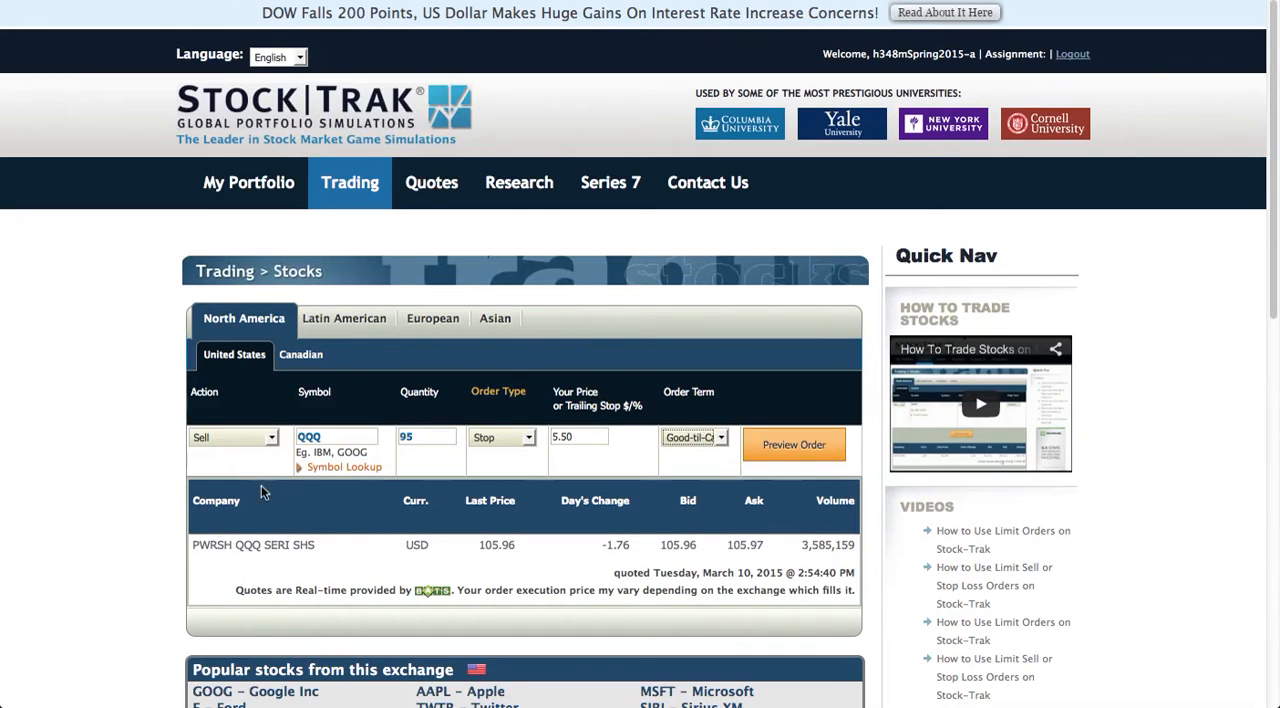
left_click_drag(578, 436, 548, 441)
type("100")
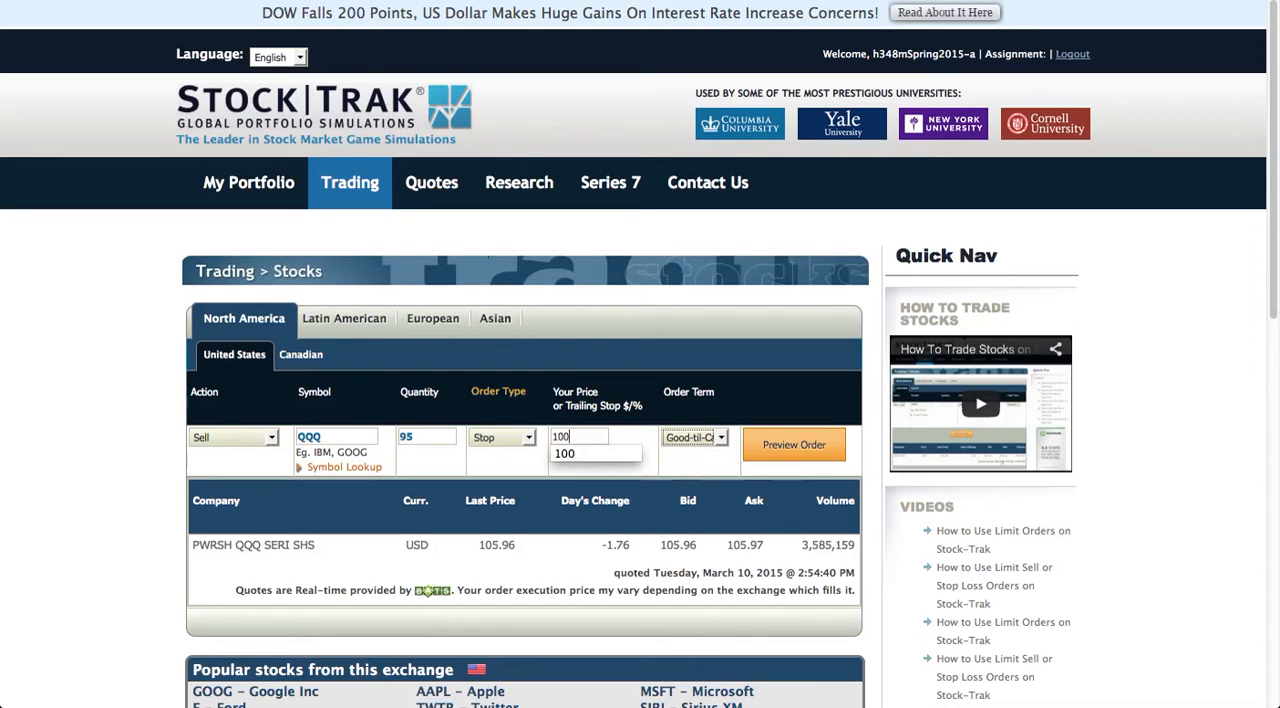
type(".46")
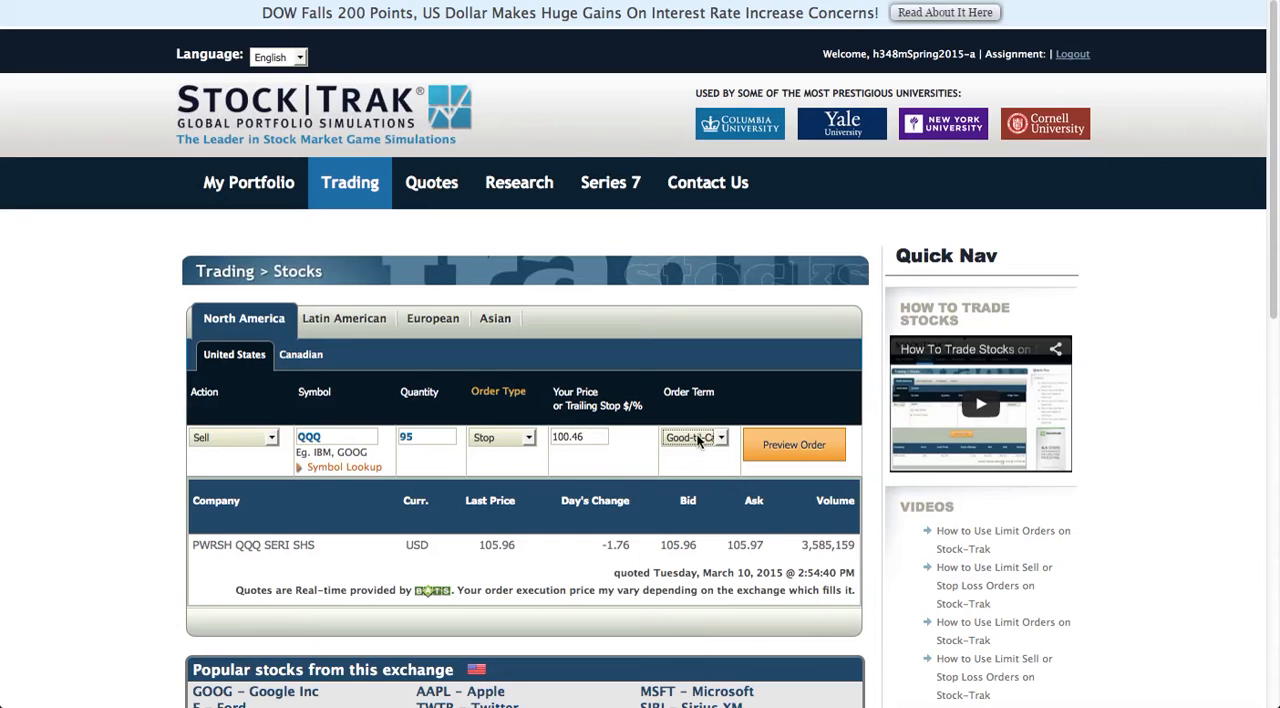
left_click(799, 450)
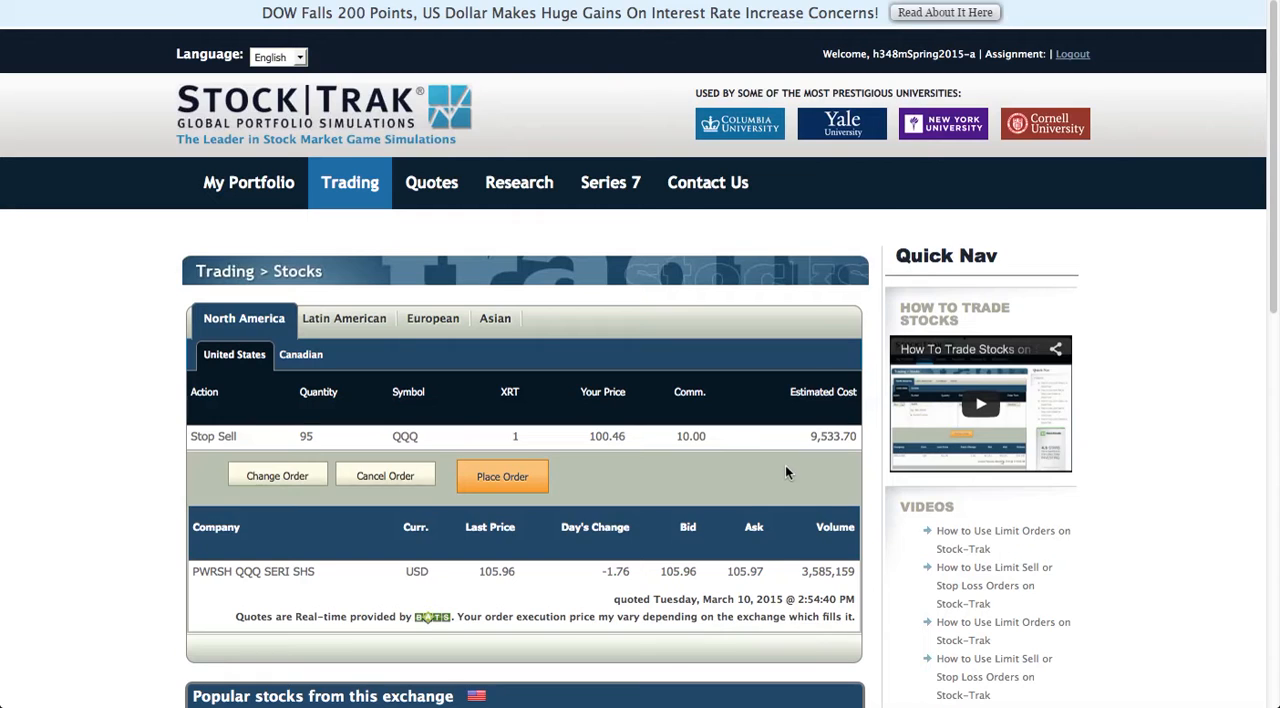
left_click(503, 477)
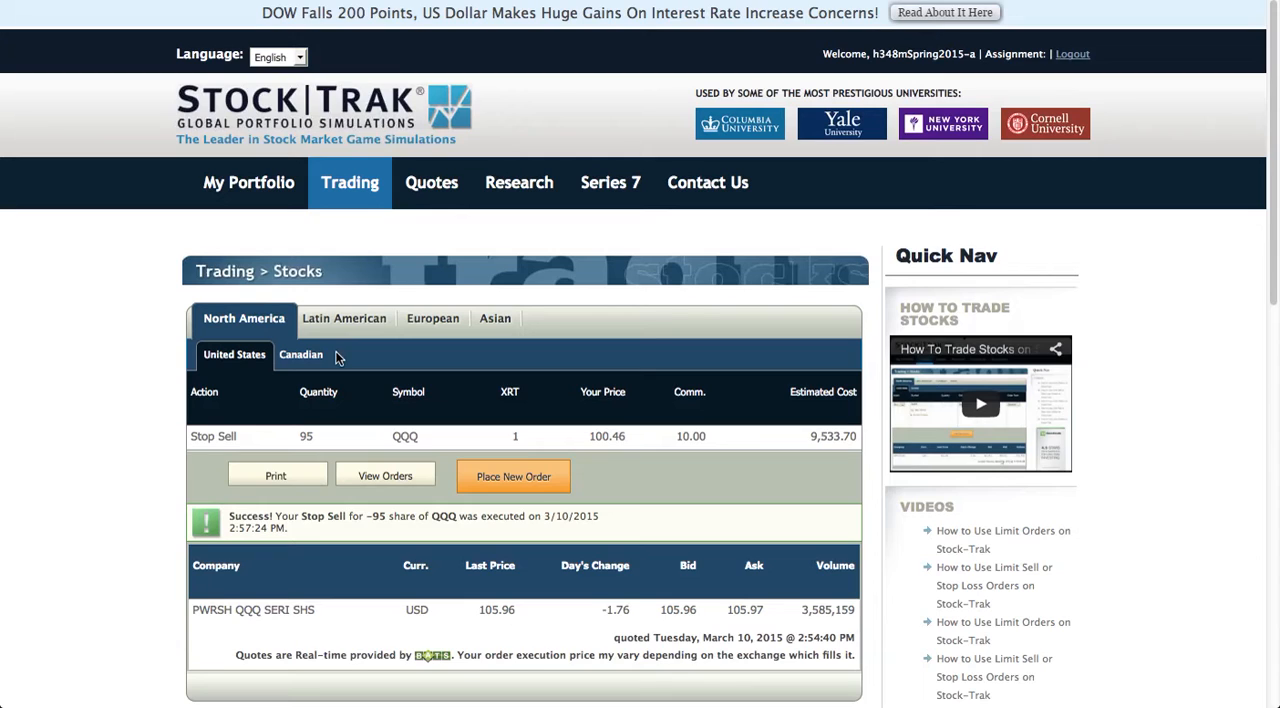
View the portfolio's open positions and bring up the order history.
mouse_move(250, 182)
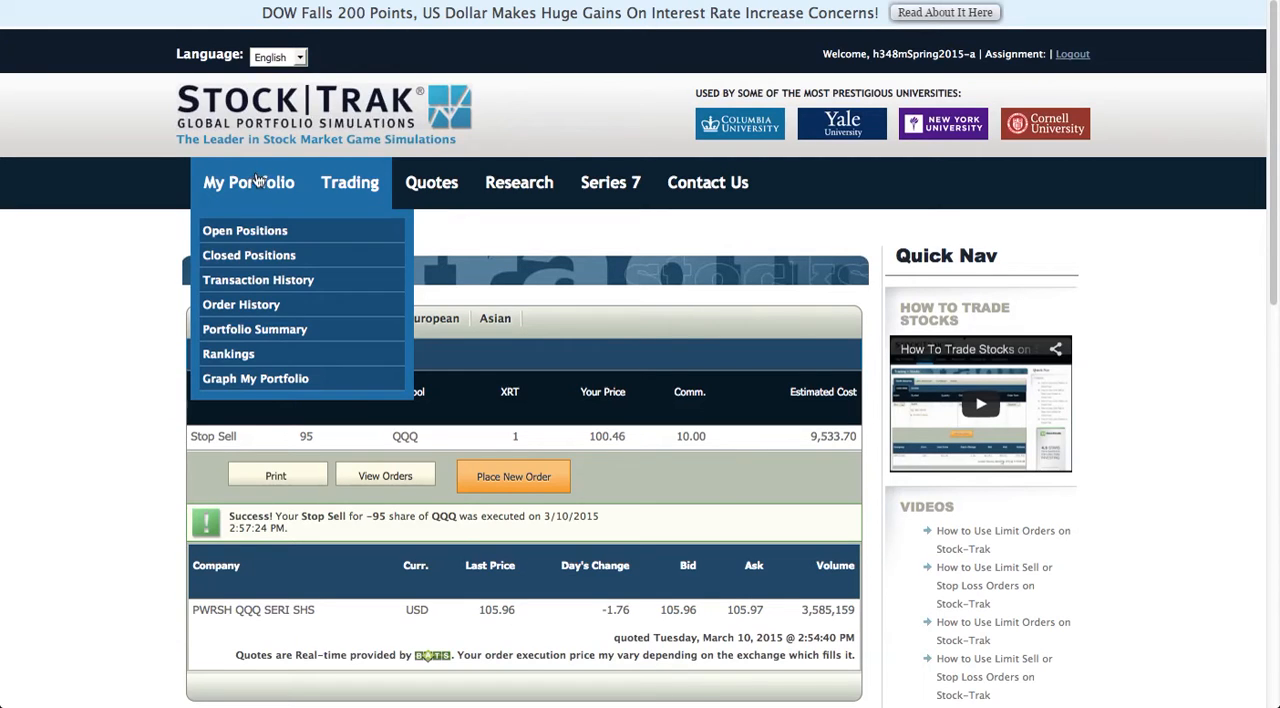
left_click(224, 238)
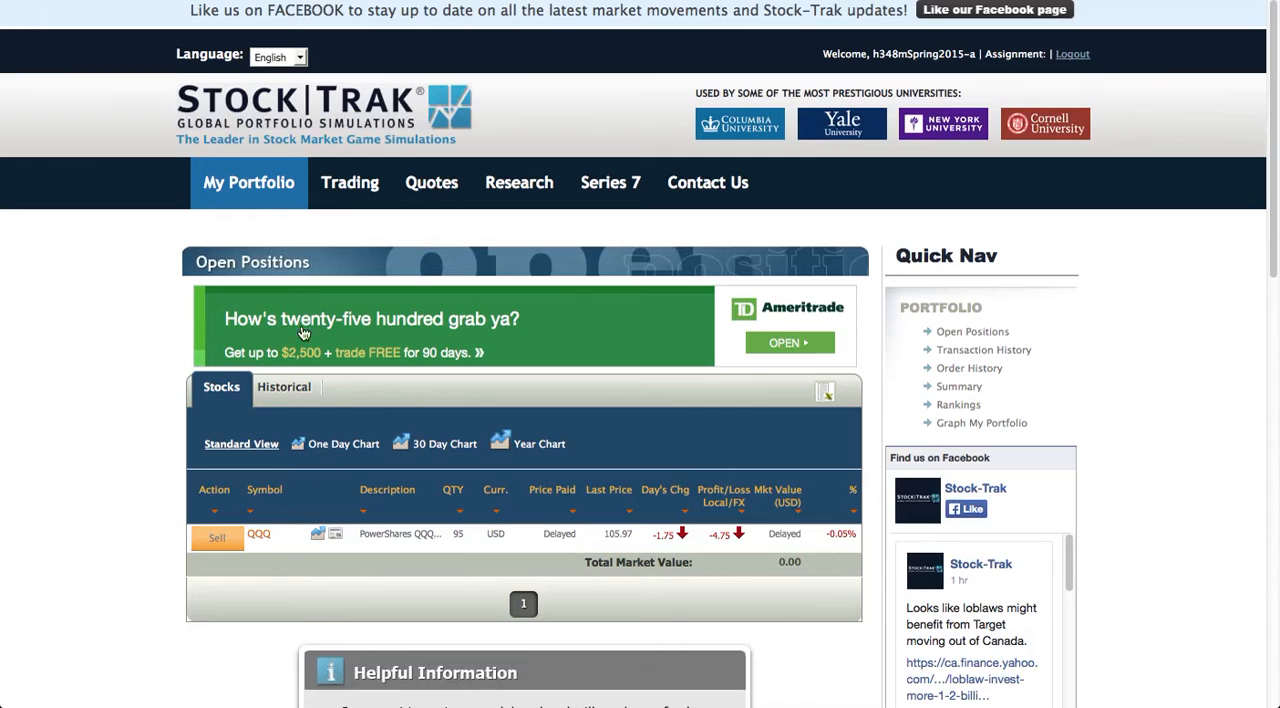
mouse_move(255, 192)
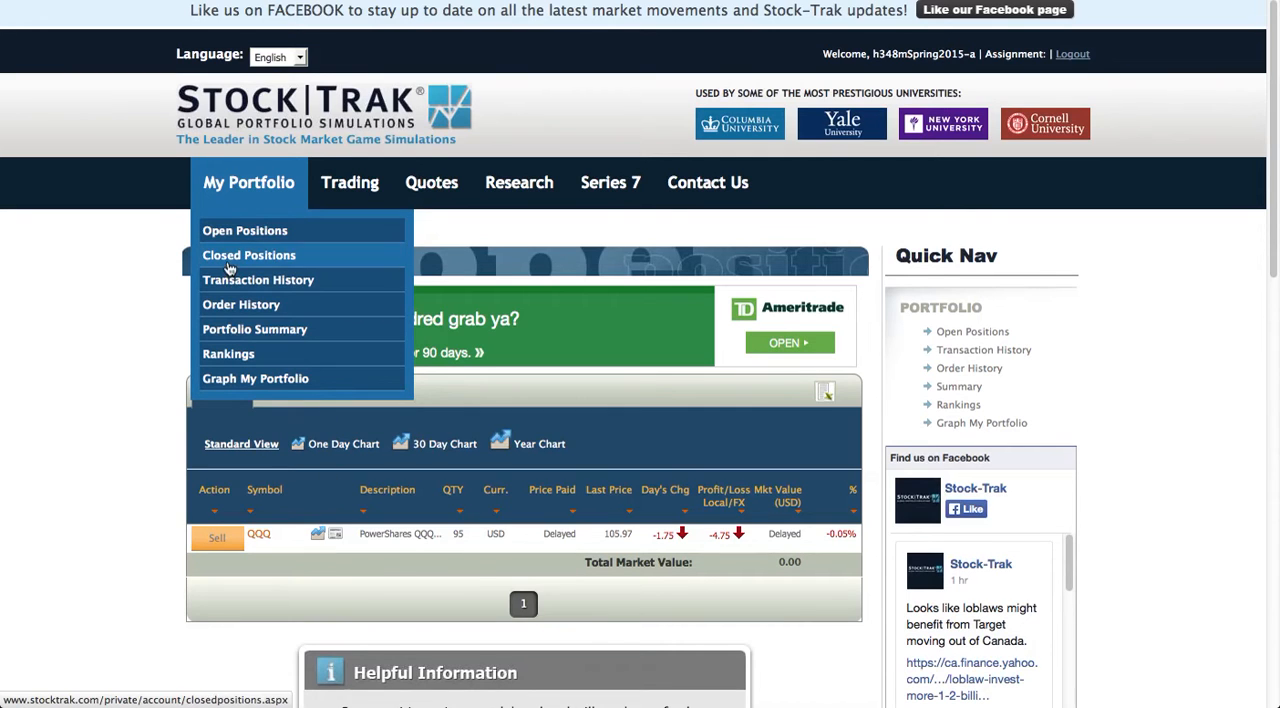
left_click(219, 308)
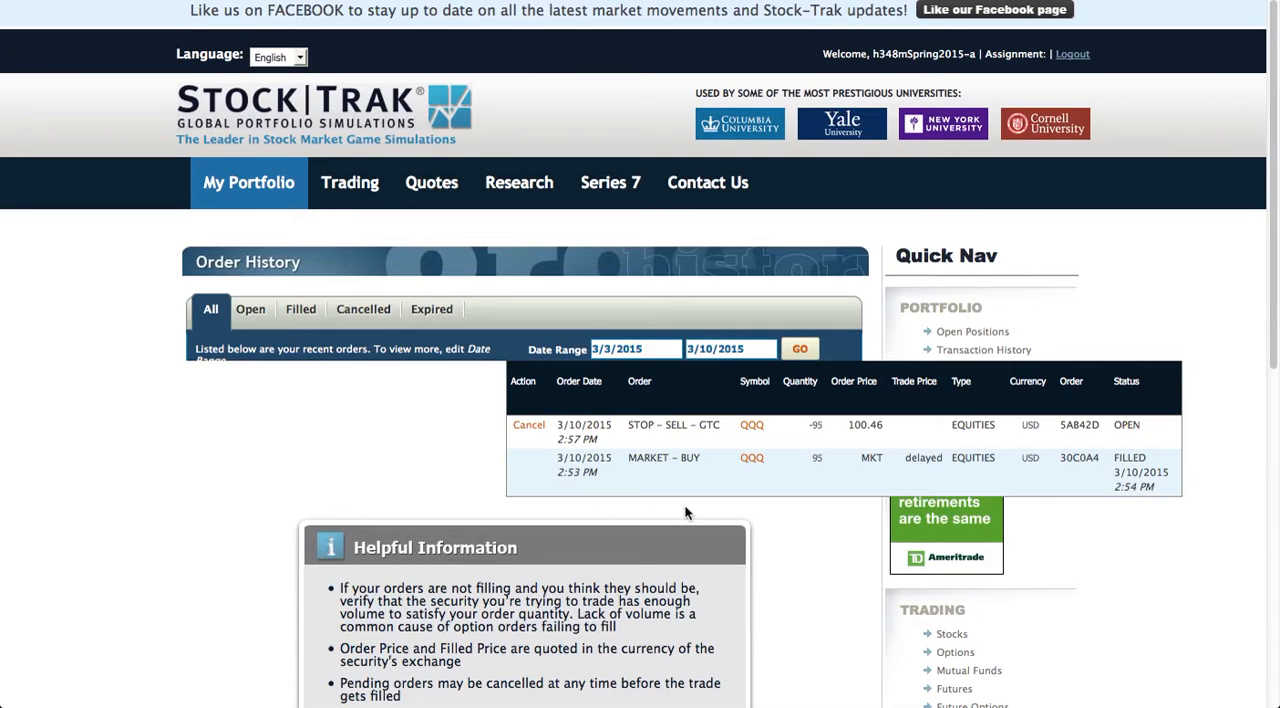
Review the order history by open, filled, cancelled, expired and all orders, and view the transaction history.
left_click(252, 313)
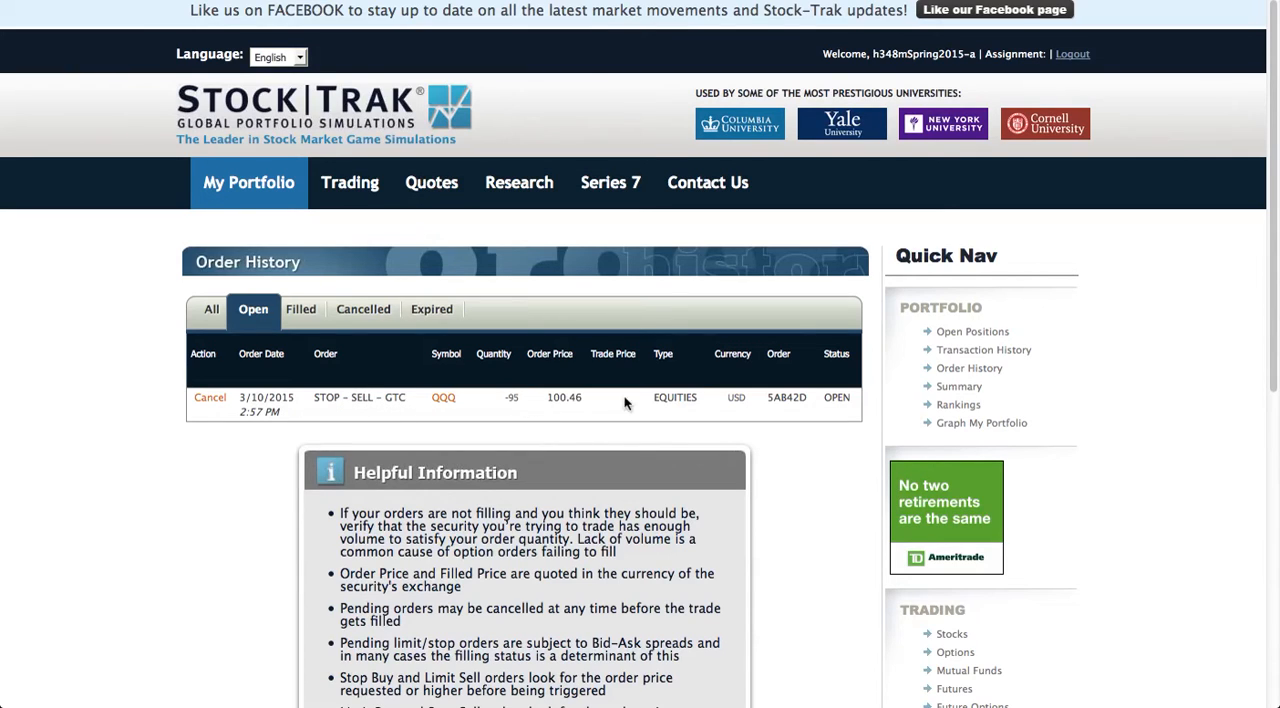
left_click(302, 311)
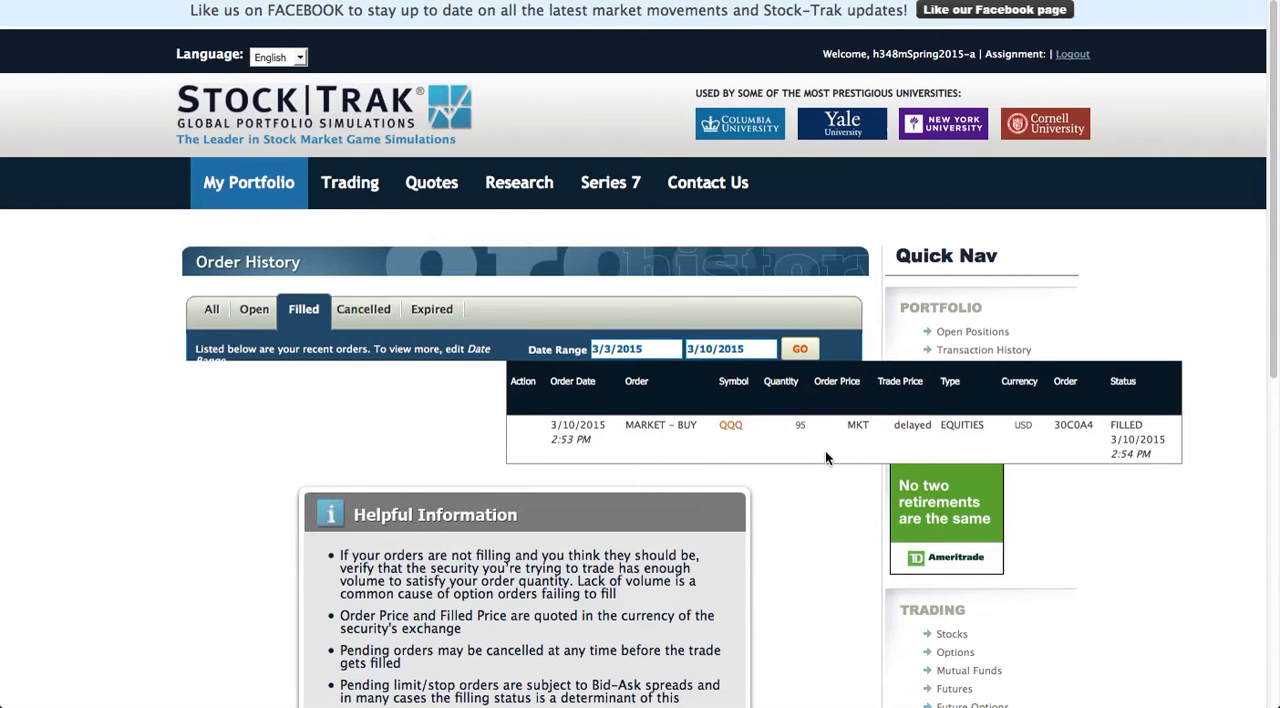
left_click(365, 318)
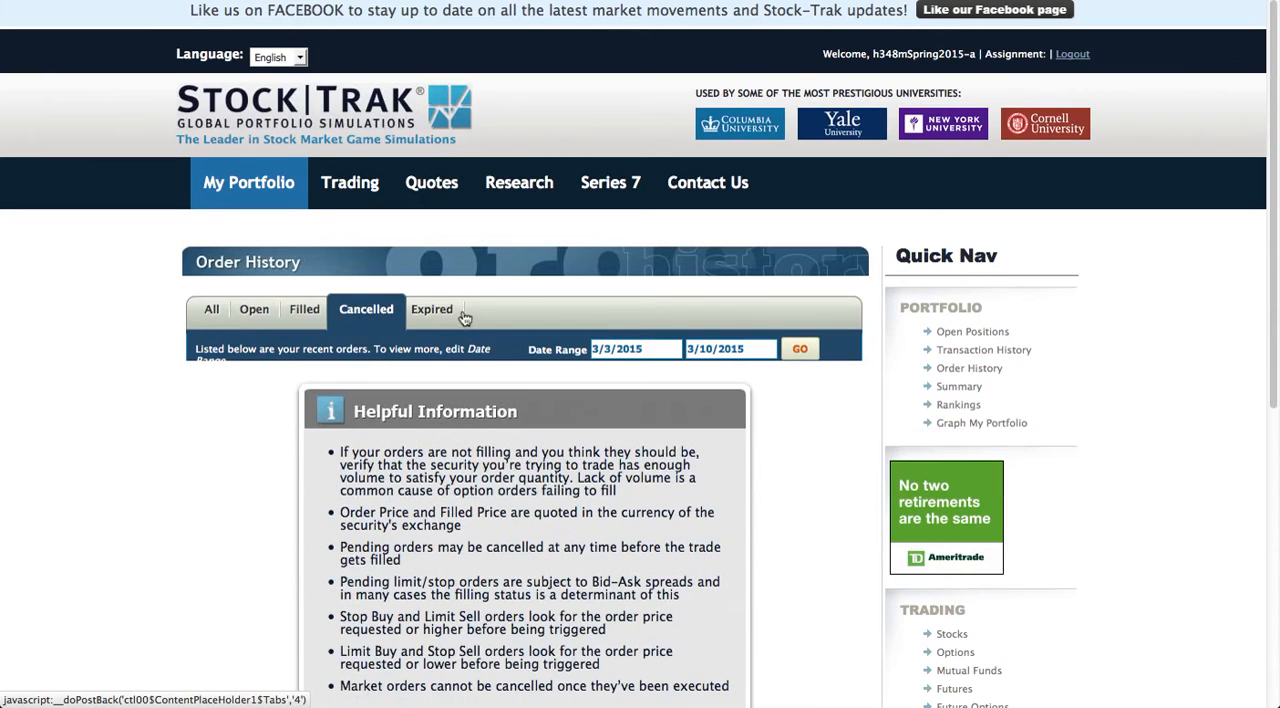
left_click(433, 316)
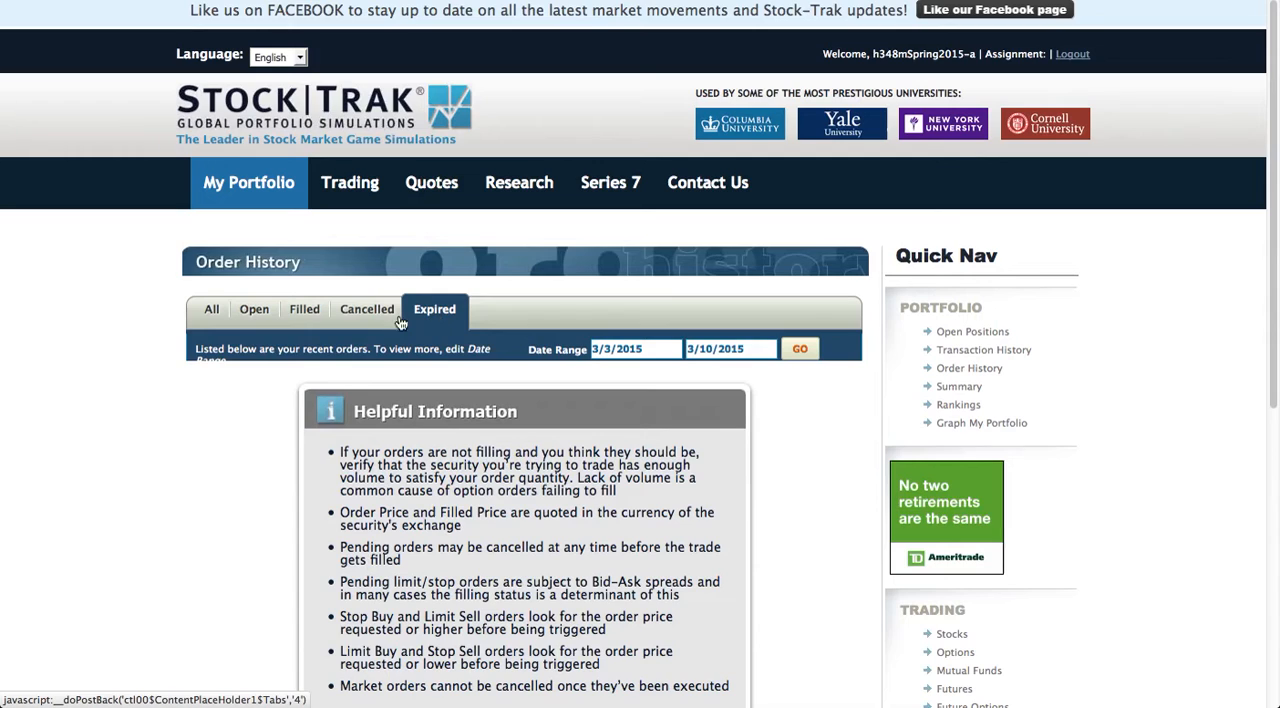
left_click(213, 316)
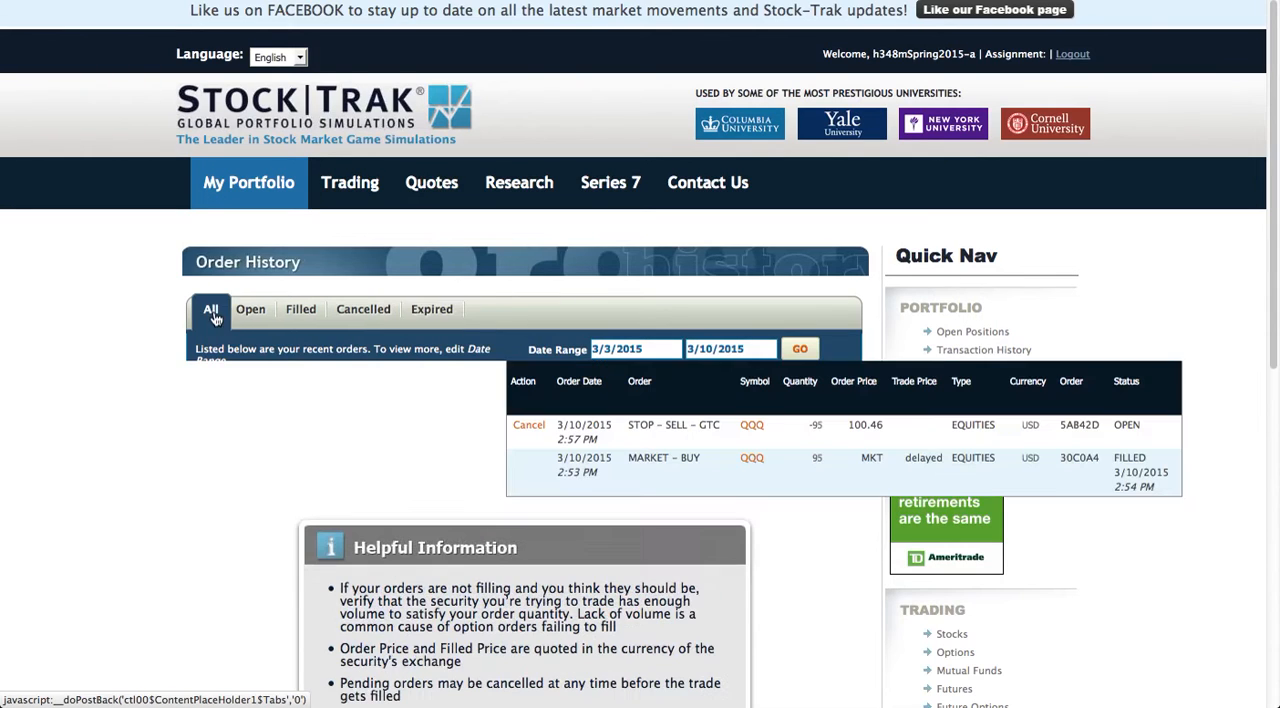
mouse_move(262, 178)
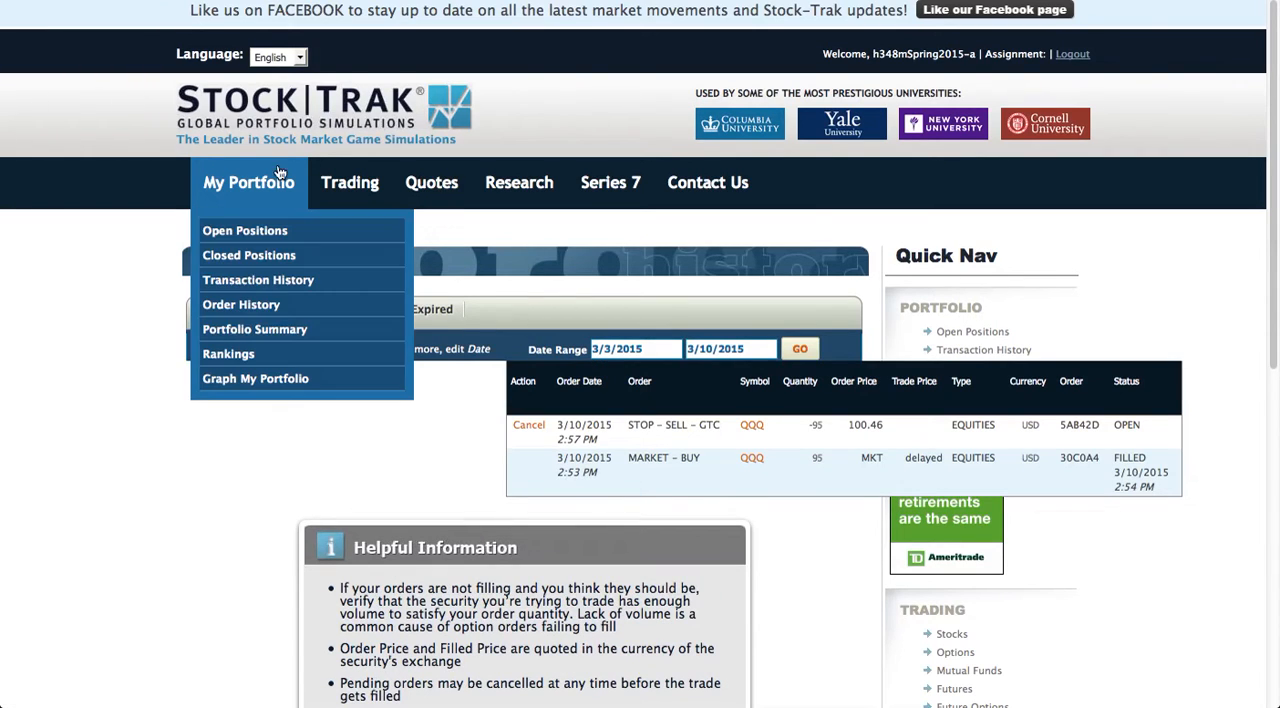
left_click(218, 285)
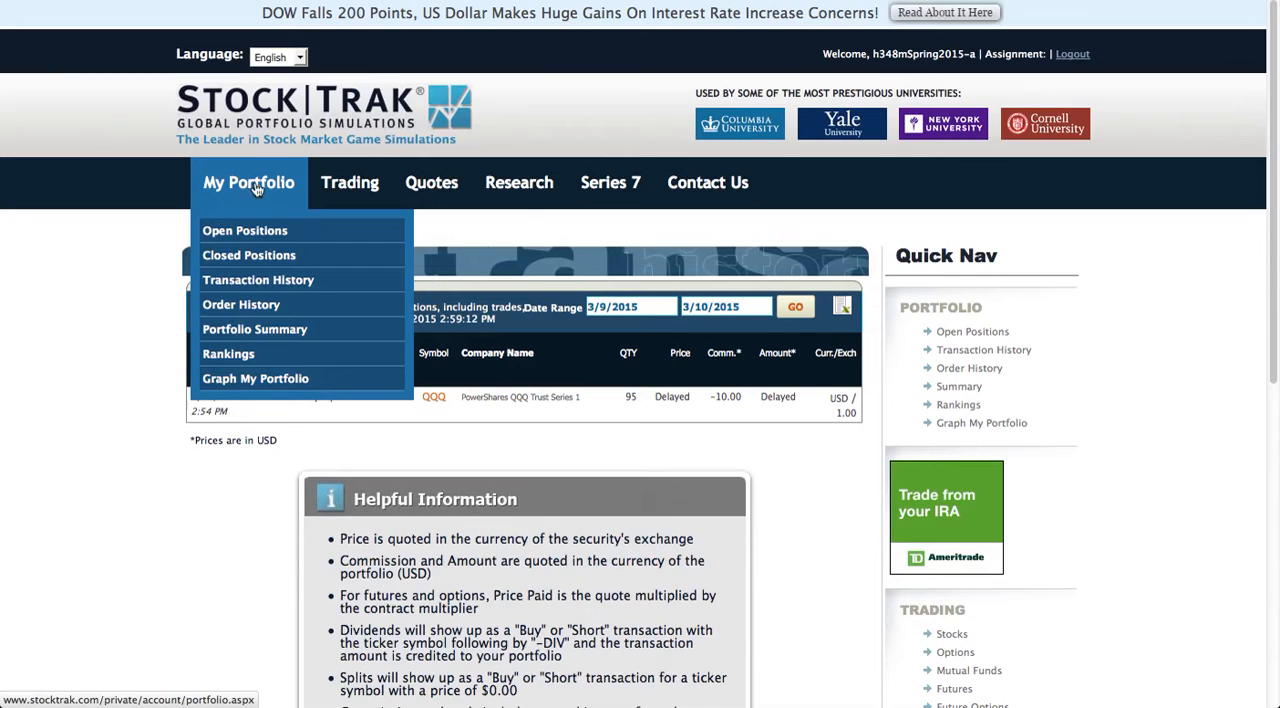
Start a new US stock order with the action Short and the symbol MRK.
mouse_move(338, 185)
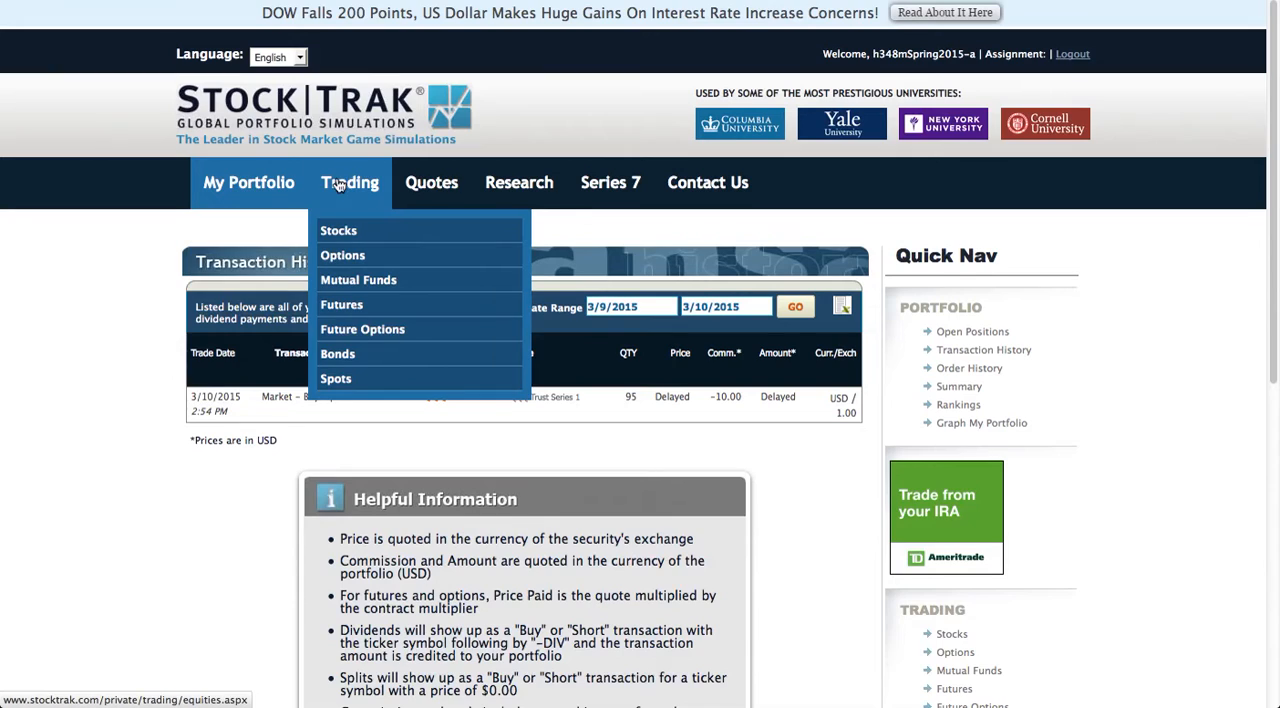
left_click(336, 236)
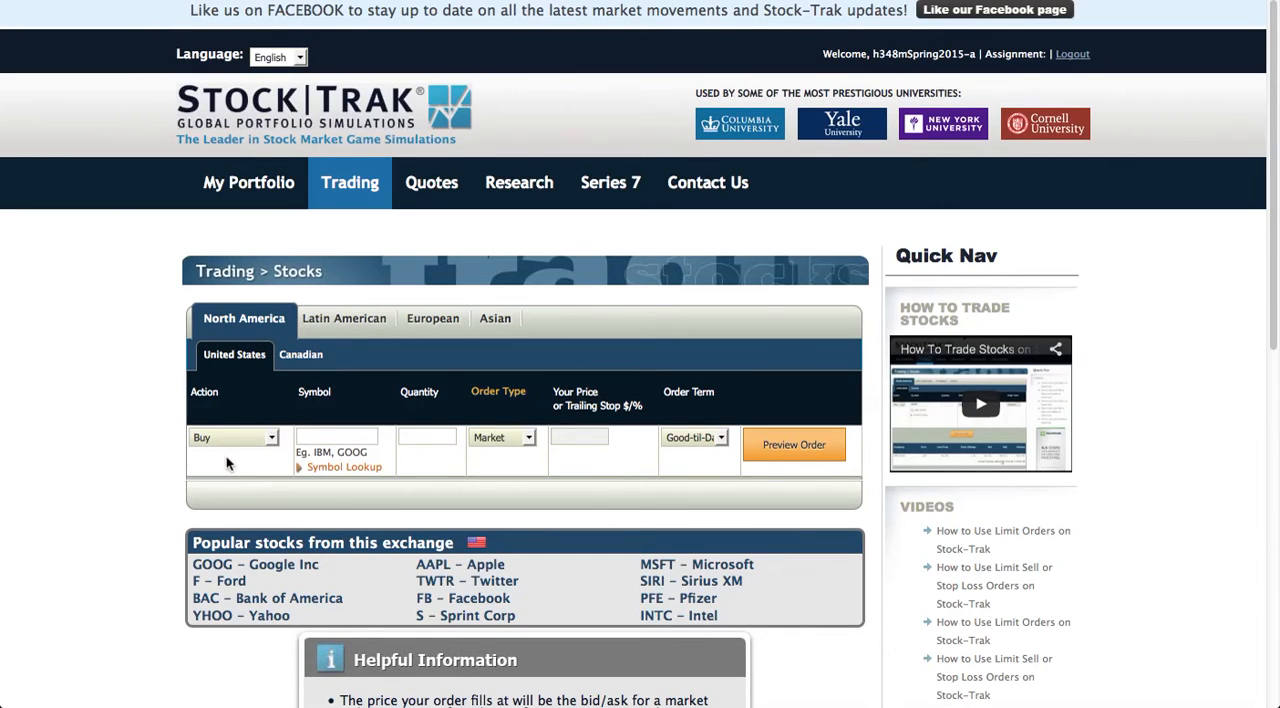
left_click(272, 440)
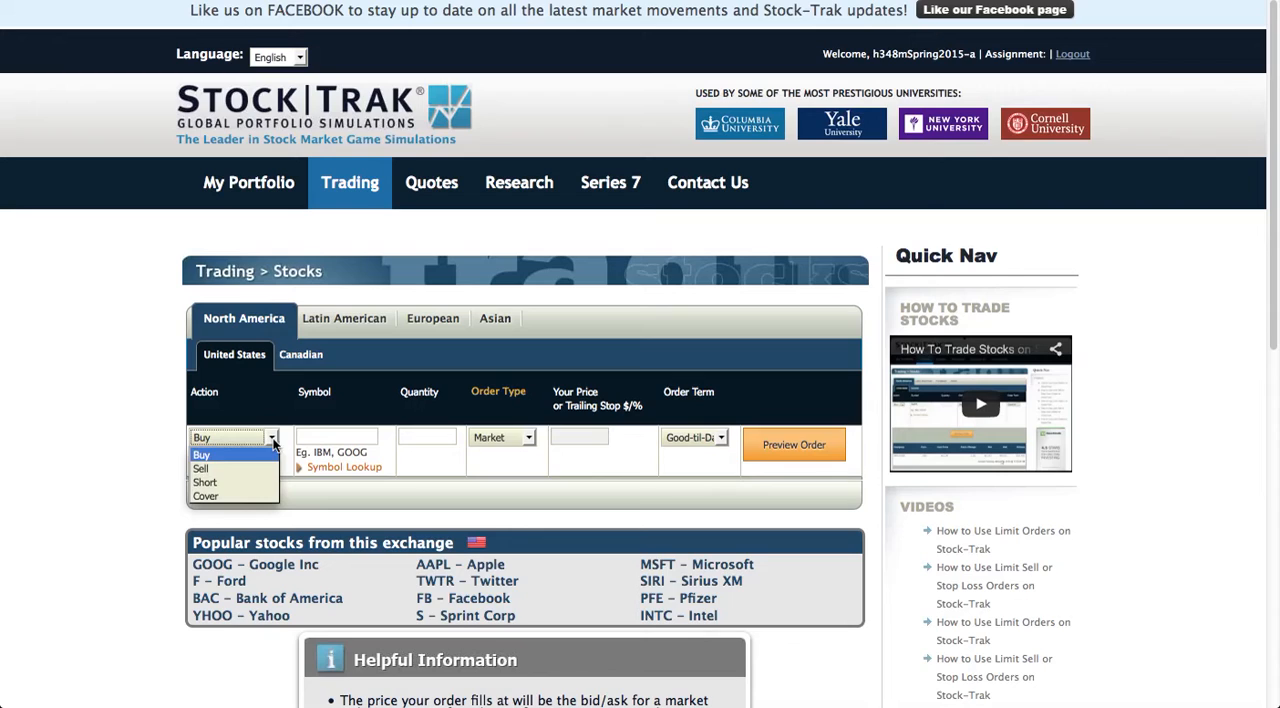
left_click(219, 484)
left_click(318, 440)
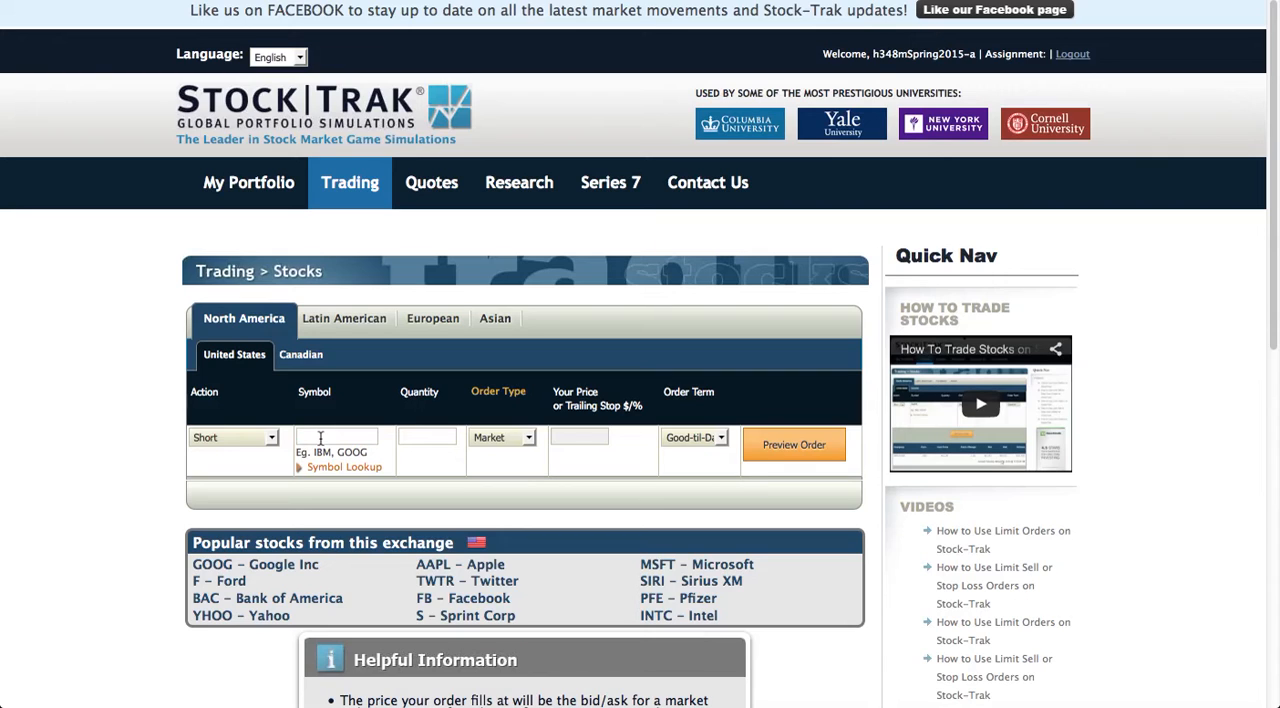
type("mrk")
key("Tab")
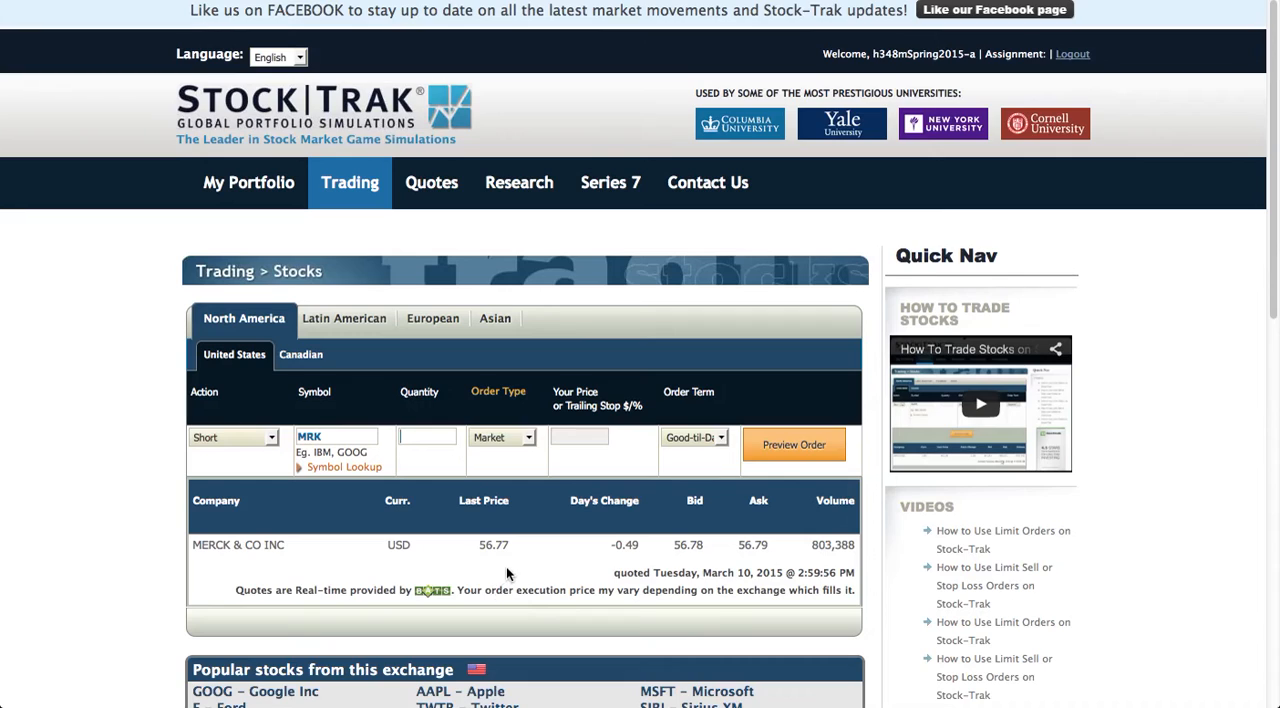
Try to preview the MRK market short order with quantities of 5000 and 600 shares.
left_click(422, 437)
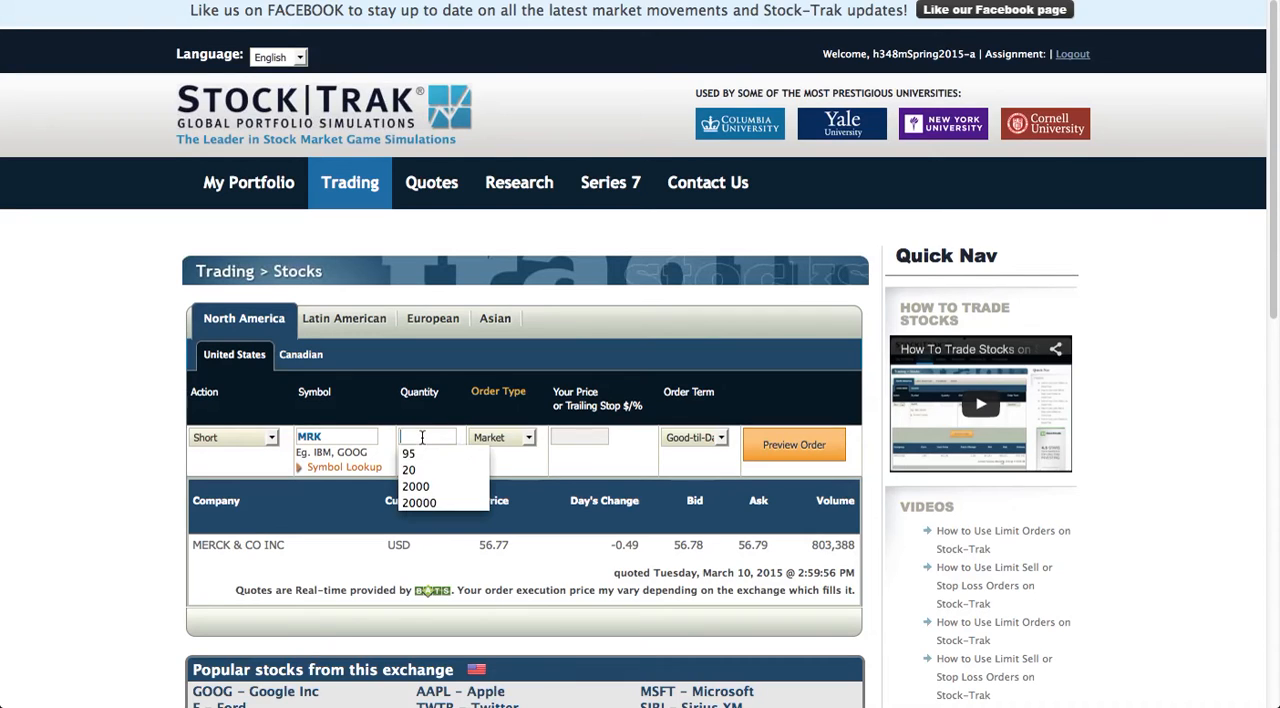
left_click(422, 437)
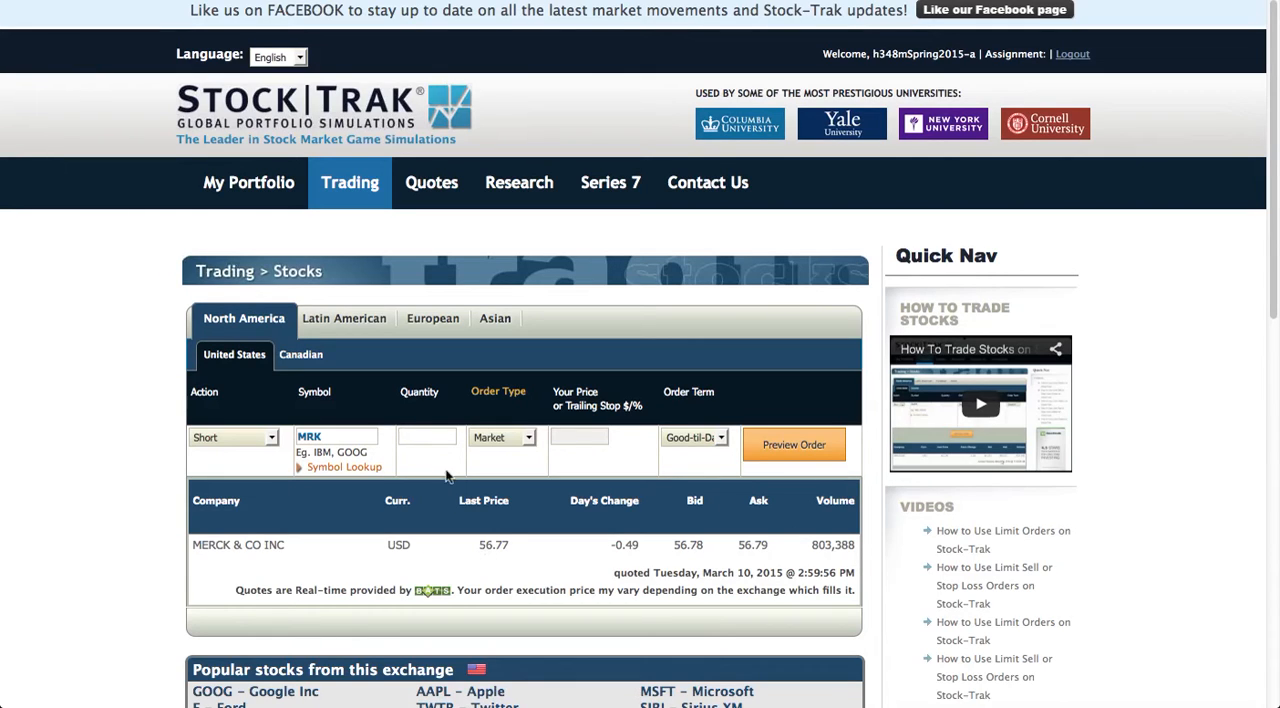
left_click(419, 437)
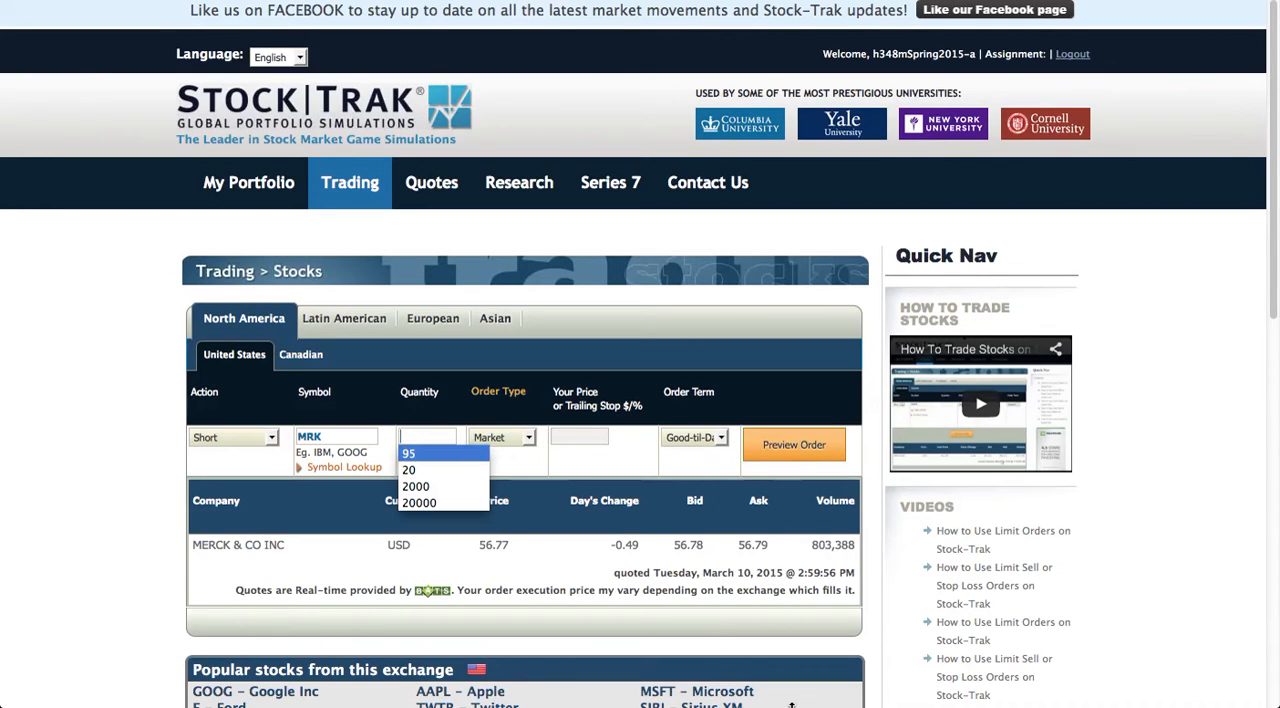
type("500")
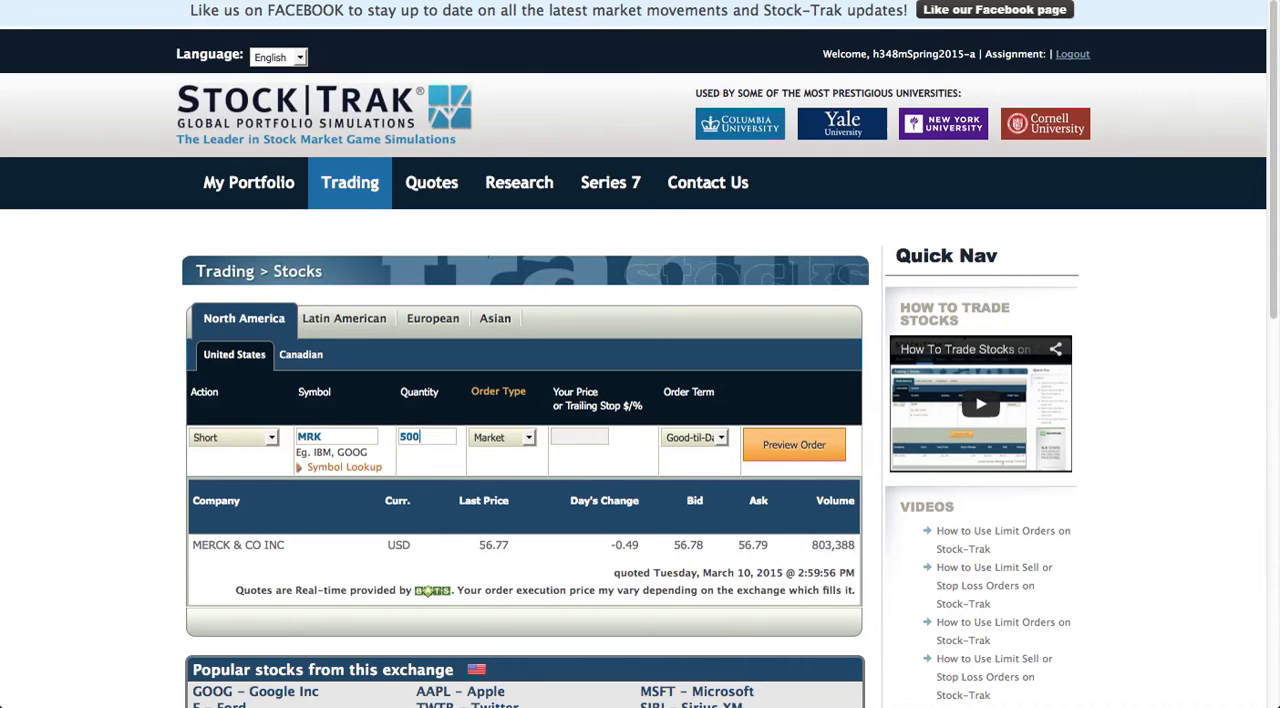
type("0")
left_click(783, 446)
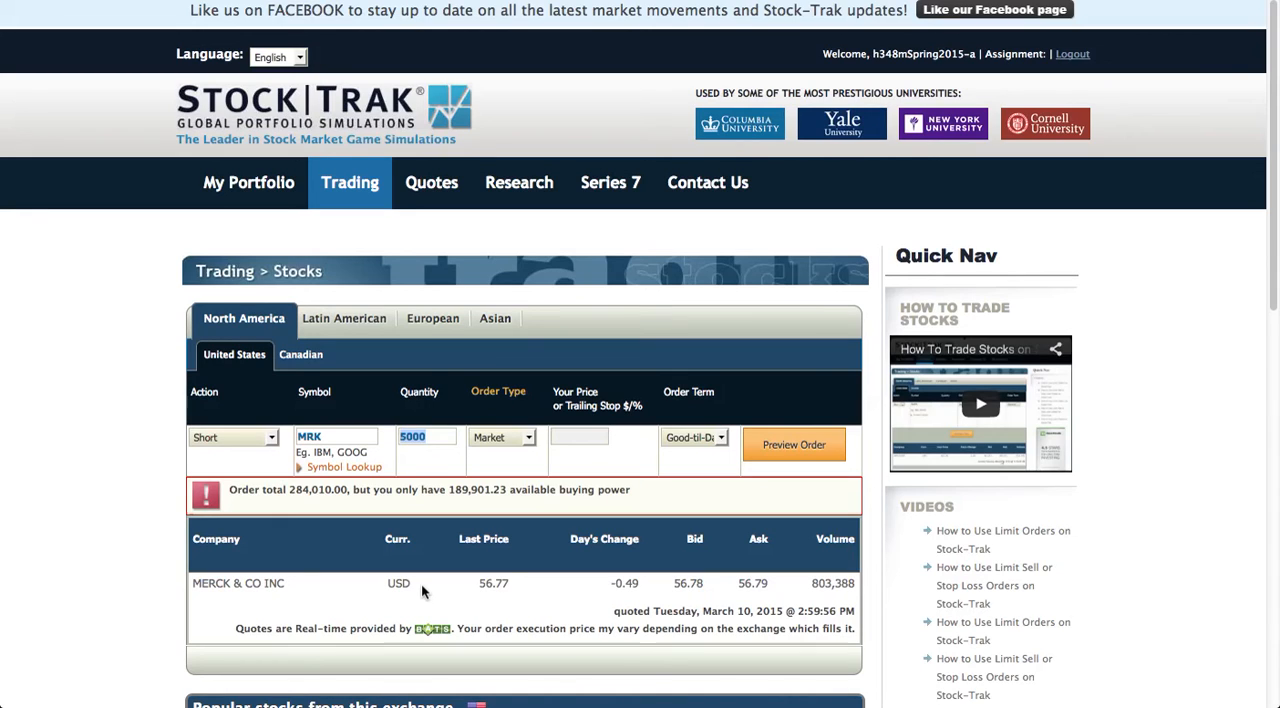
type("600")
left_click(778, 450)
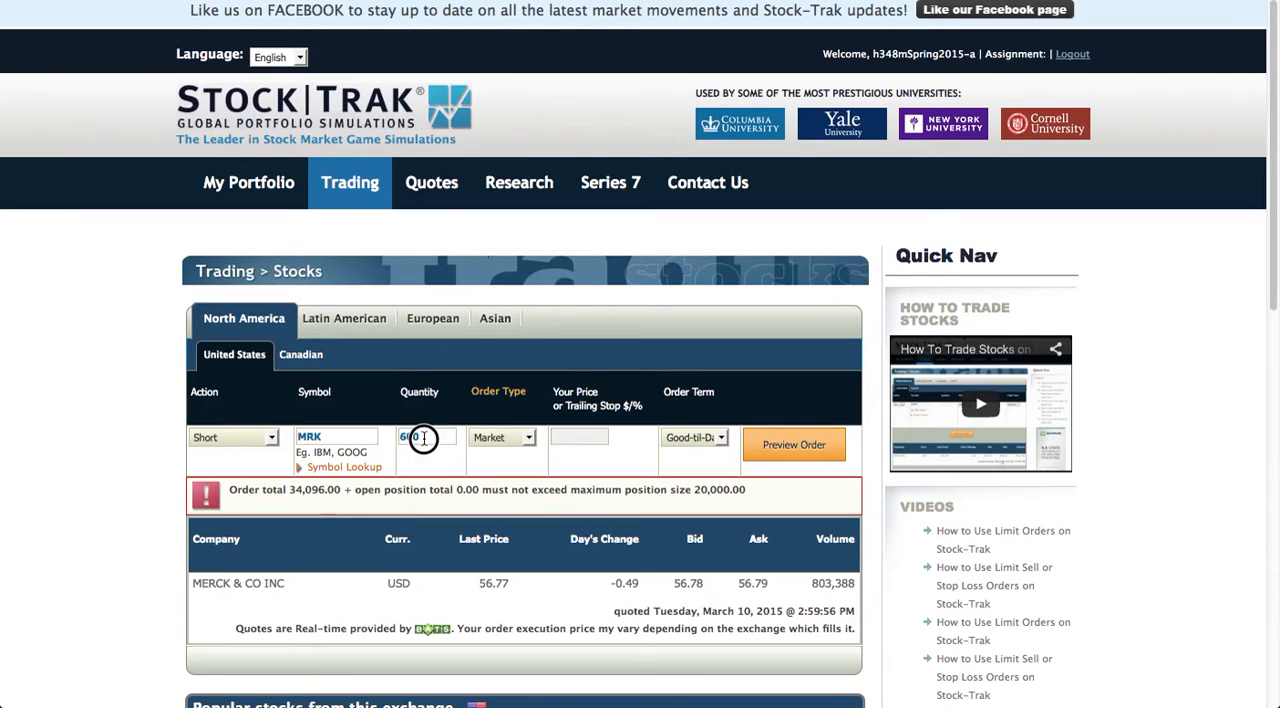
Set the MRK short order's quantity to 50, preview it and place the order.
left_click_drag(422, 444, 392, 440)
type("55")
key("BackSpace")
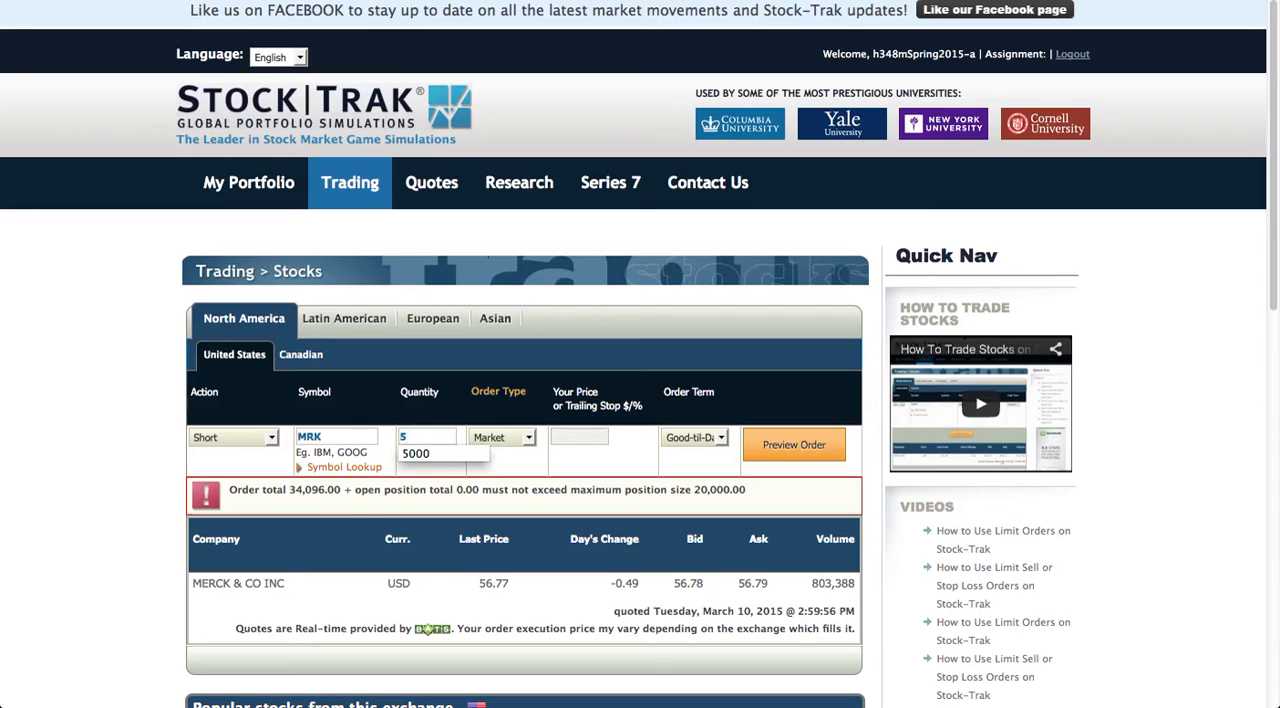
type("0")
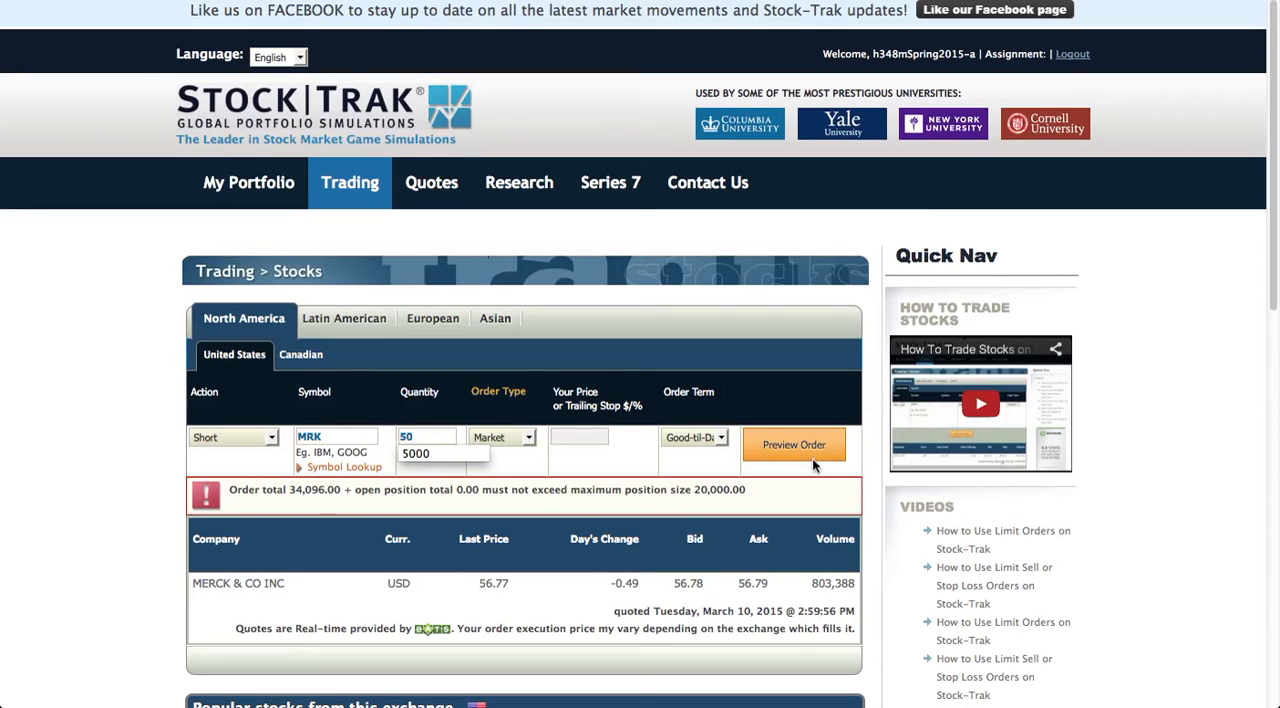
left_click(778, 444)
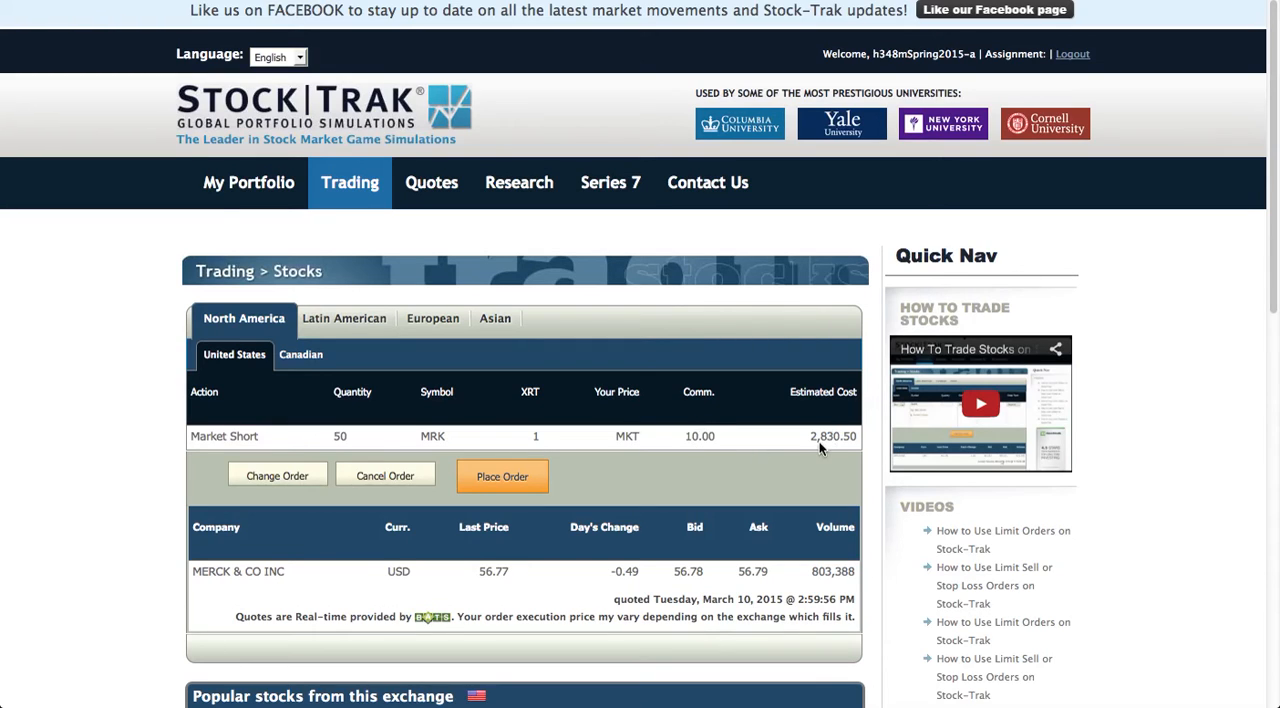
left_click(503, 480)
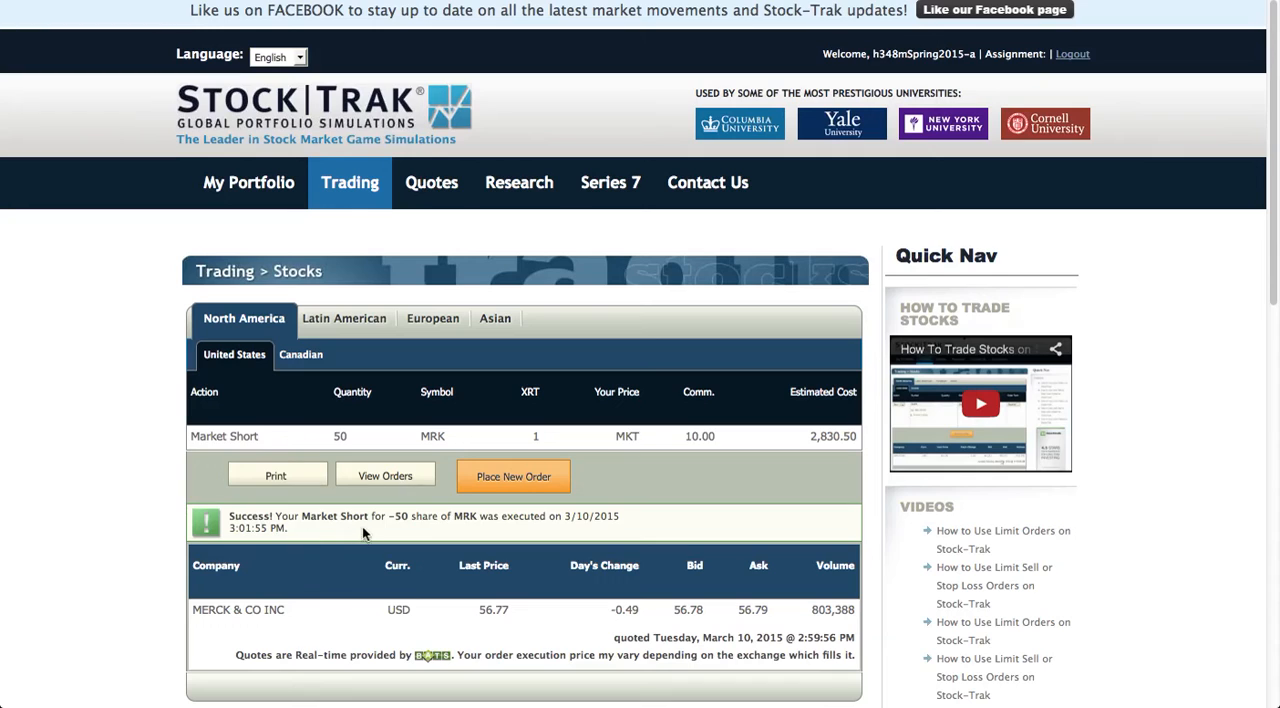
Start a new order with the action Cover for 50 shares of MRK.
left_click(502, 476)
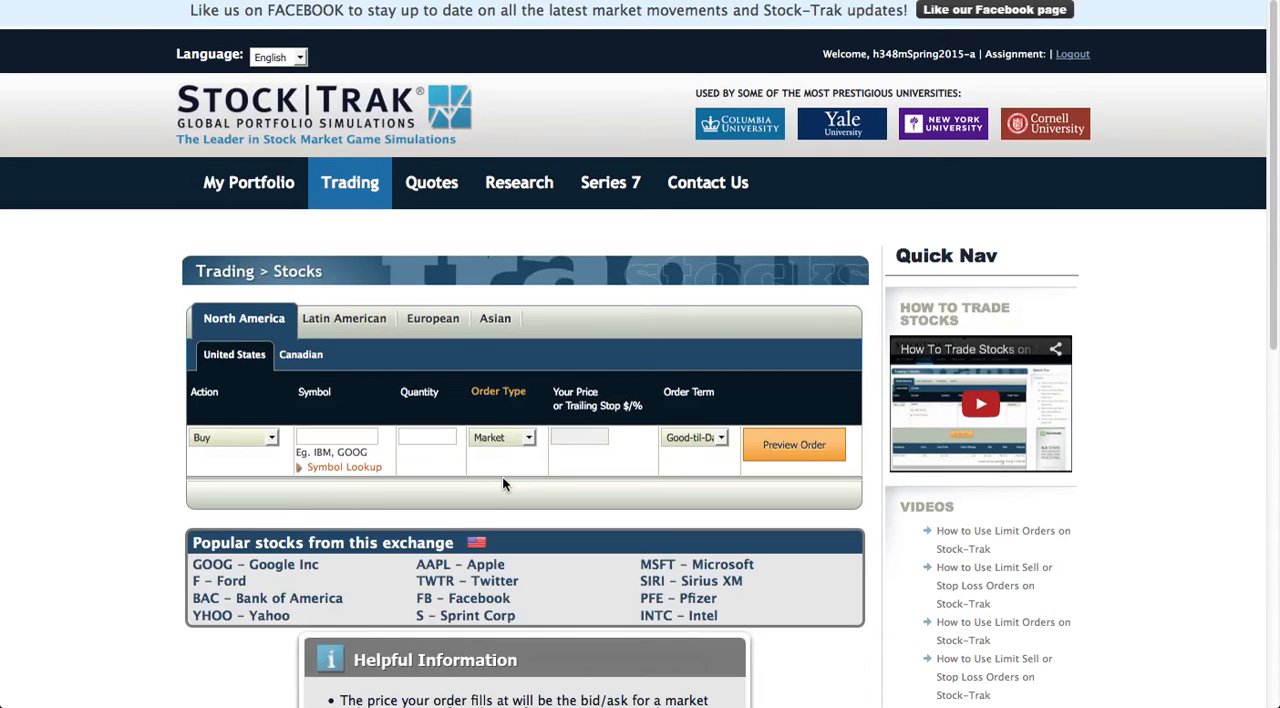
left_click(273, 443)
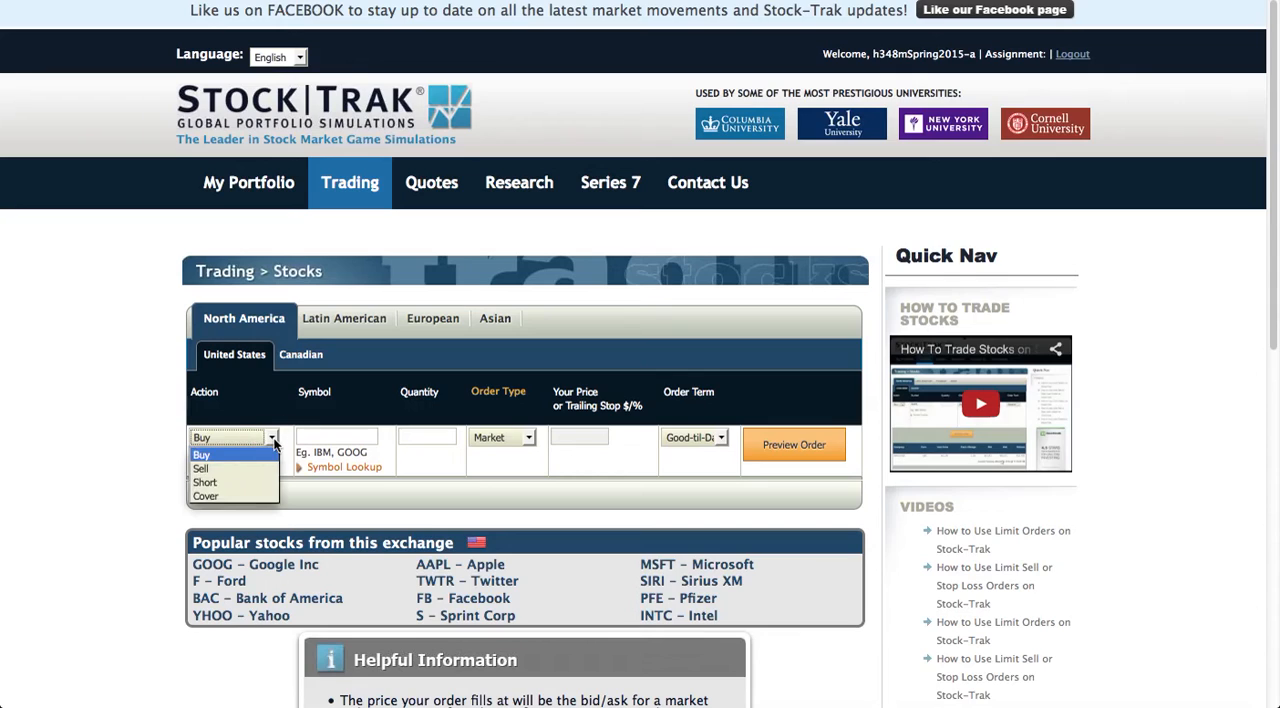
left_click(214, 497)
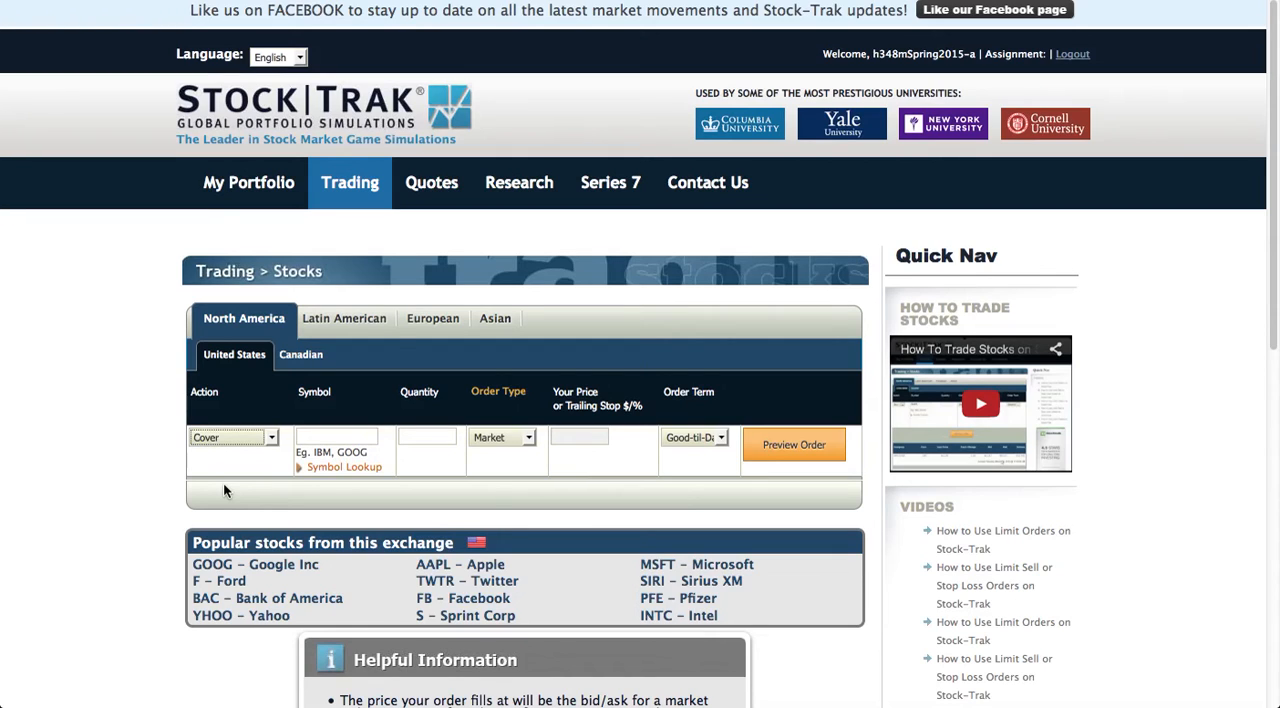
left_click(308, 437)
type("mrk")
key("Tab")
type("50")
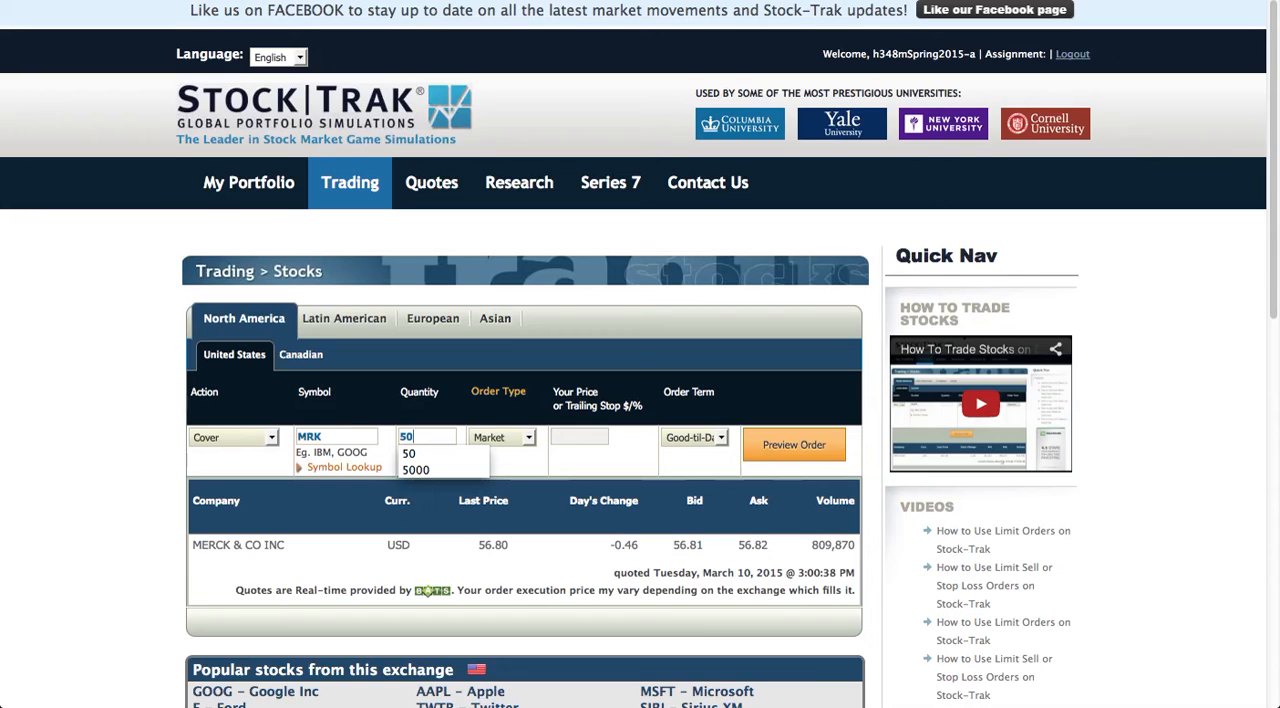
Set the MRK cover order's type to Trailing Stop % with a trailing value of 2%.
left_click(530, 440)
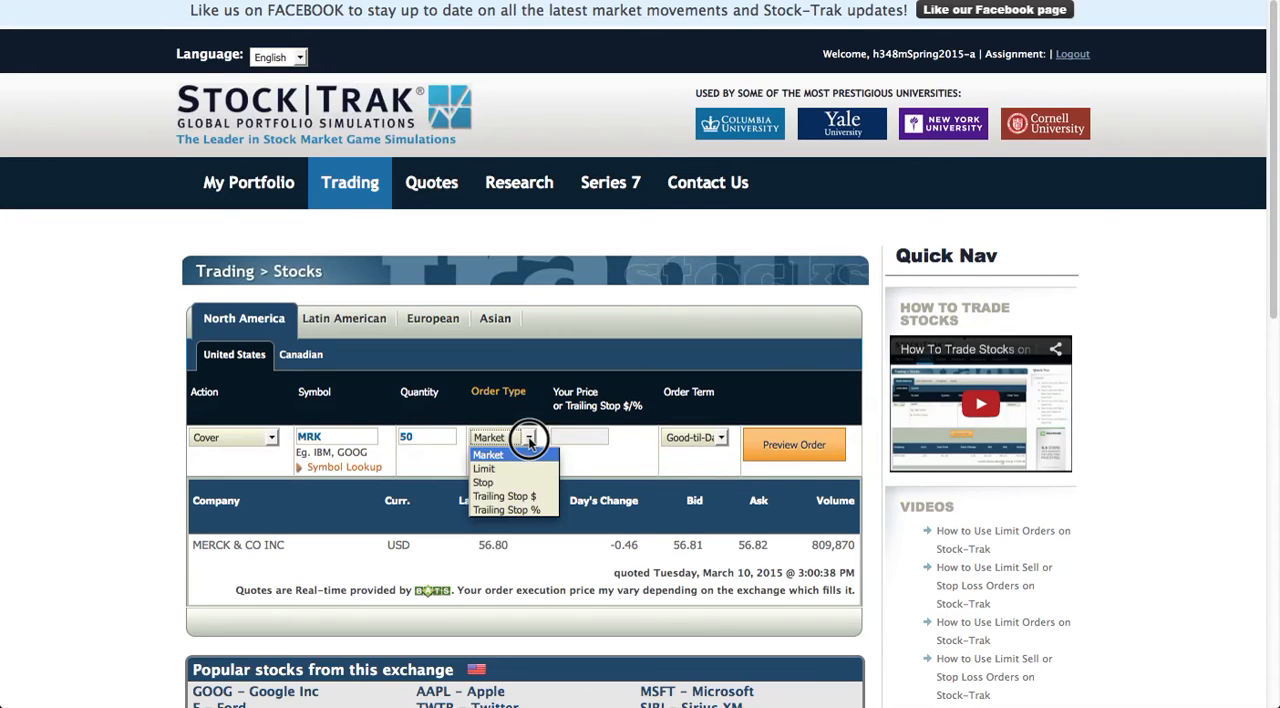
left_click(500, 512)
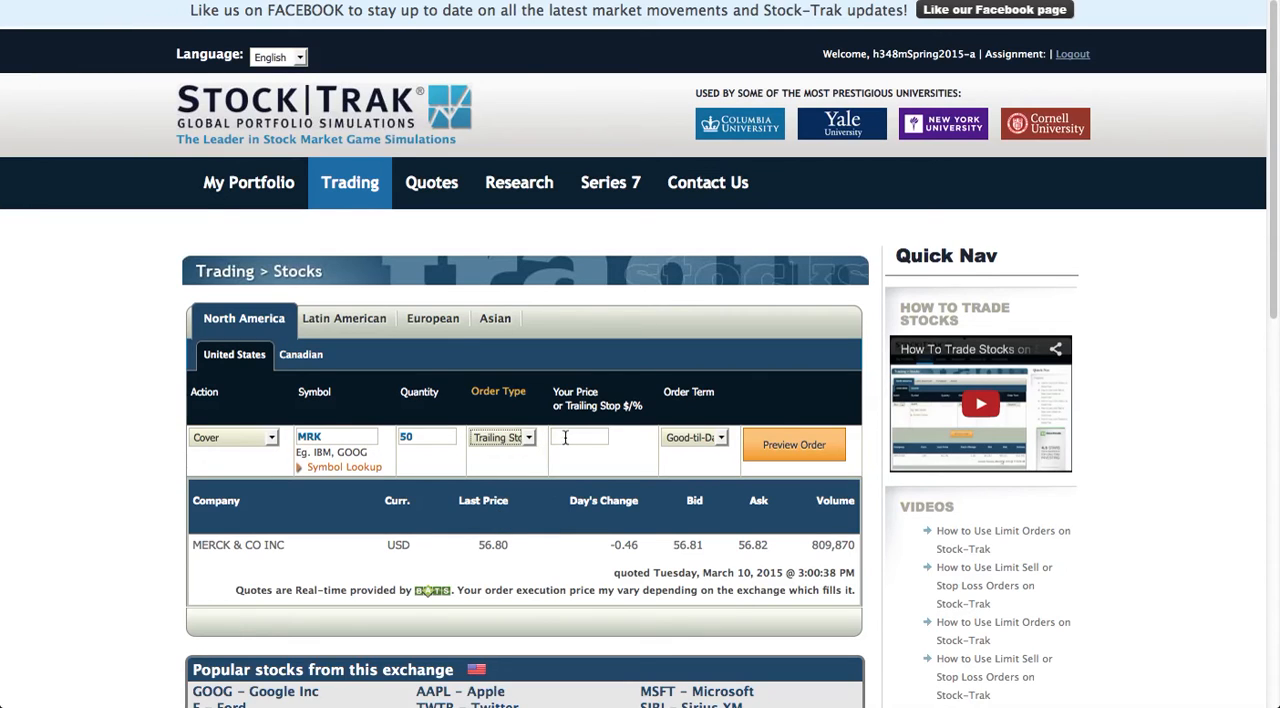
left_click(565, 437)
type("2%")
Set the cover order's term to Good-til-Cancel and try to preview the order.
left_click(718, 440)
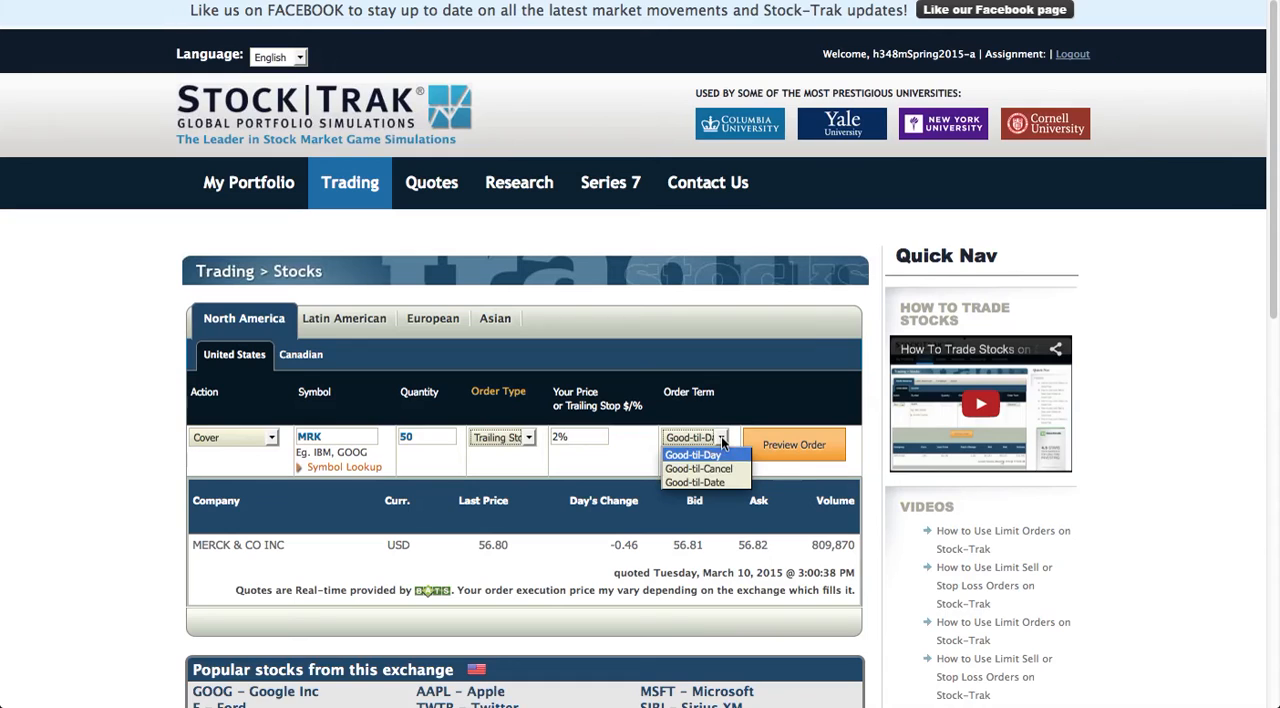
left_click(717, 470)
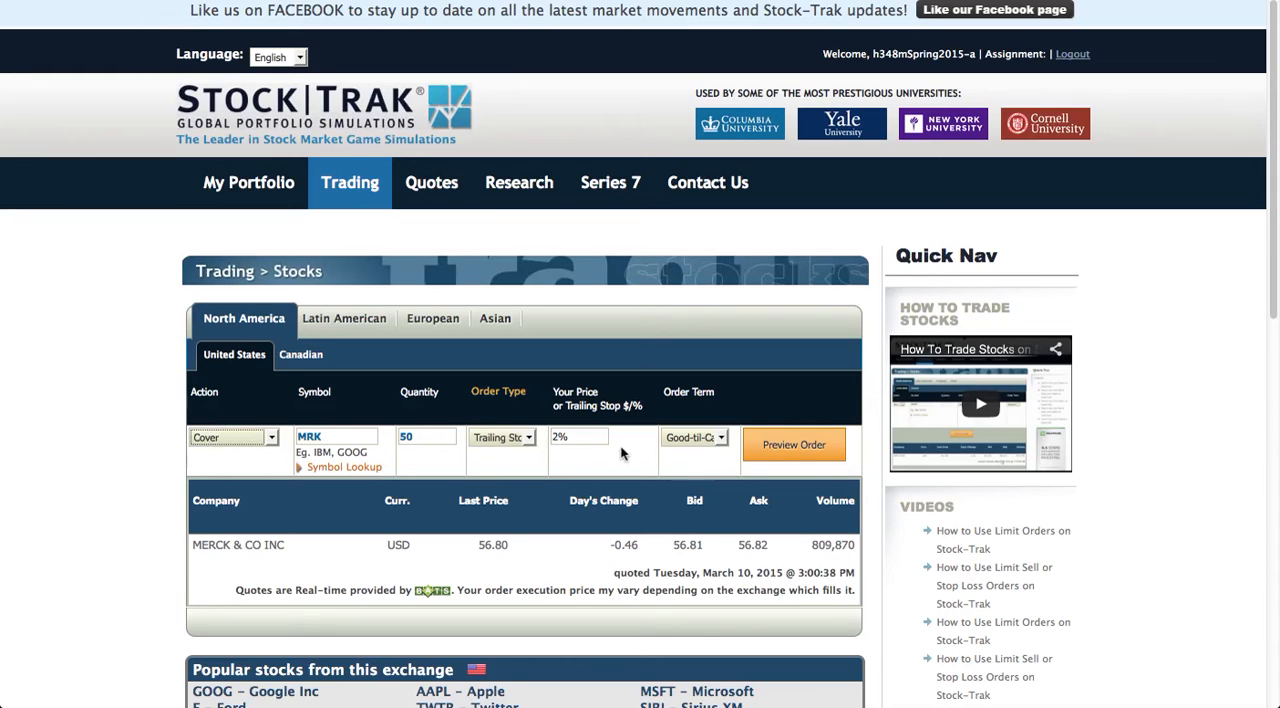
left_click(774, 452)
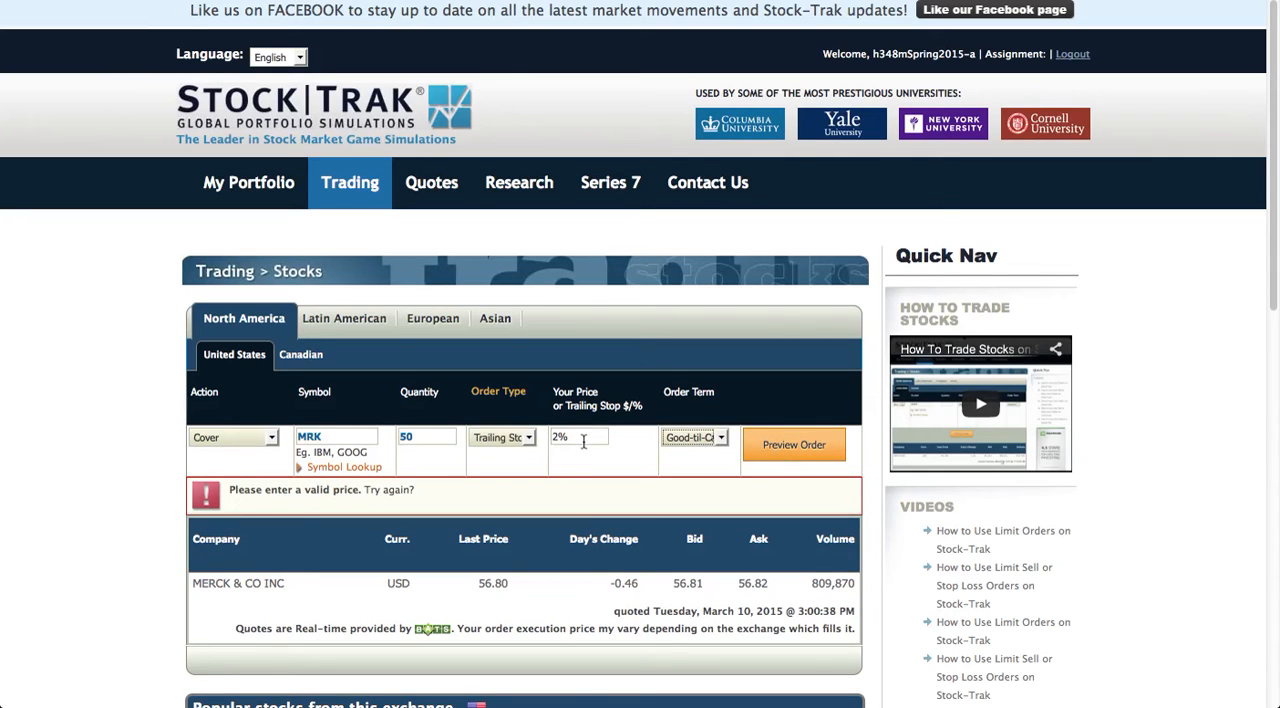
Correct the MRK cover order's trailing value to 2 without the percent sign, keeping Trailing Stop %, then preview and place the order.
left_click(529, 439)
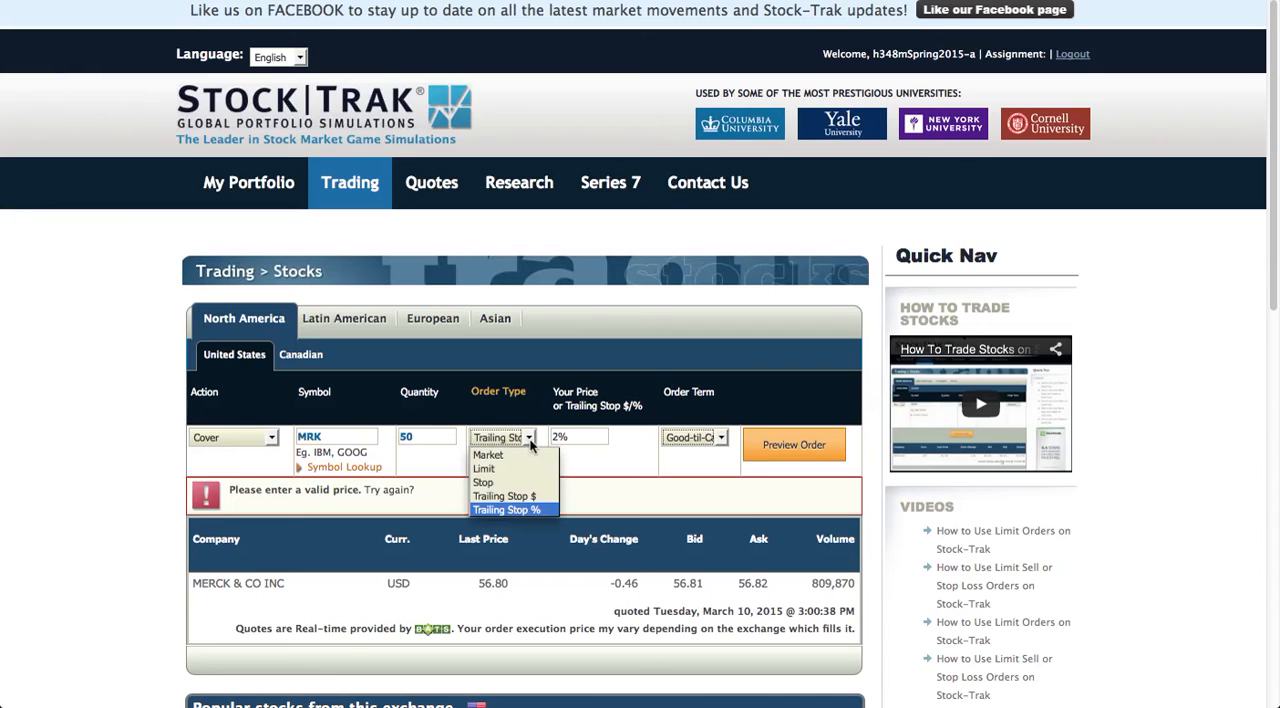
left_click(496, 510)
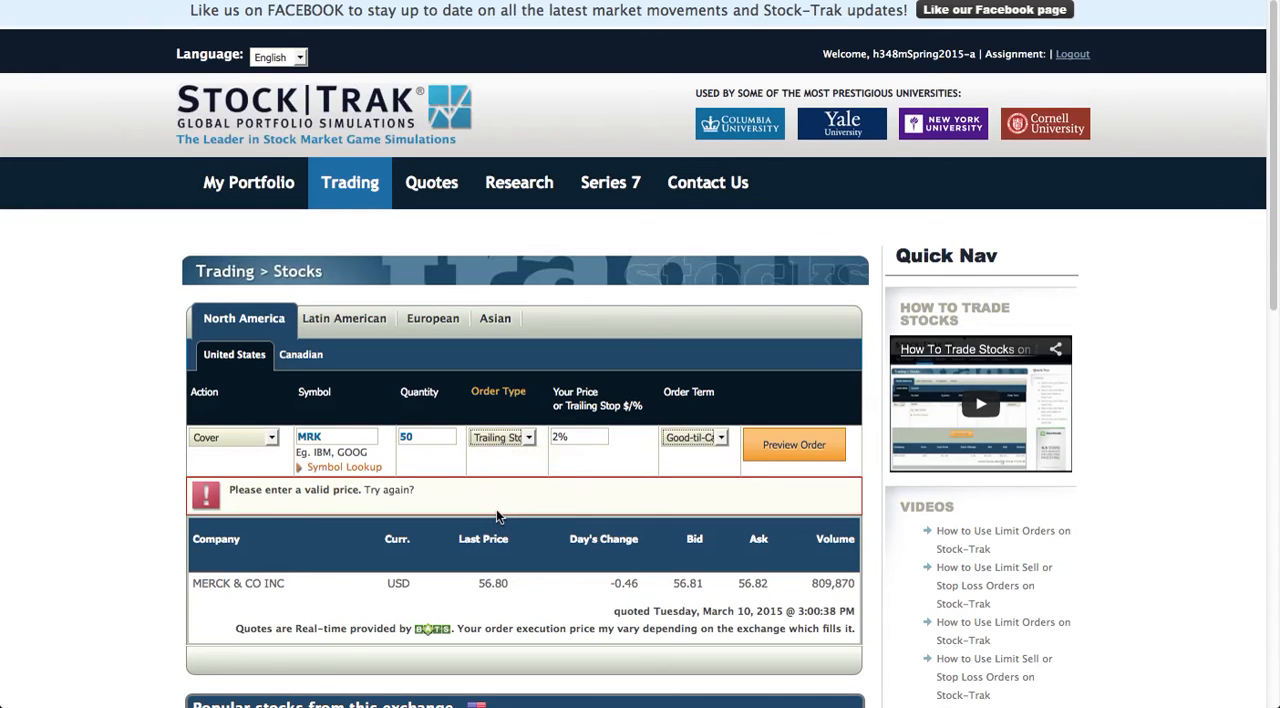
left_click(580, 436)
key("BackSpace")
left_click(783, 447)
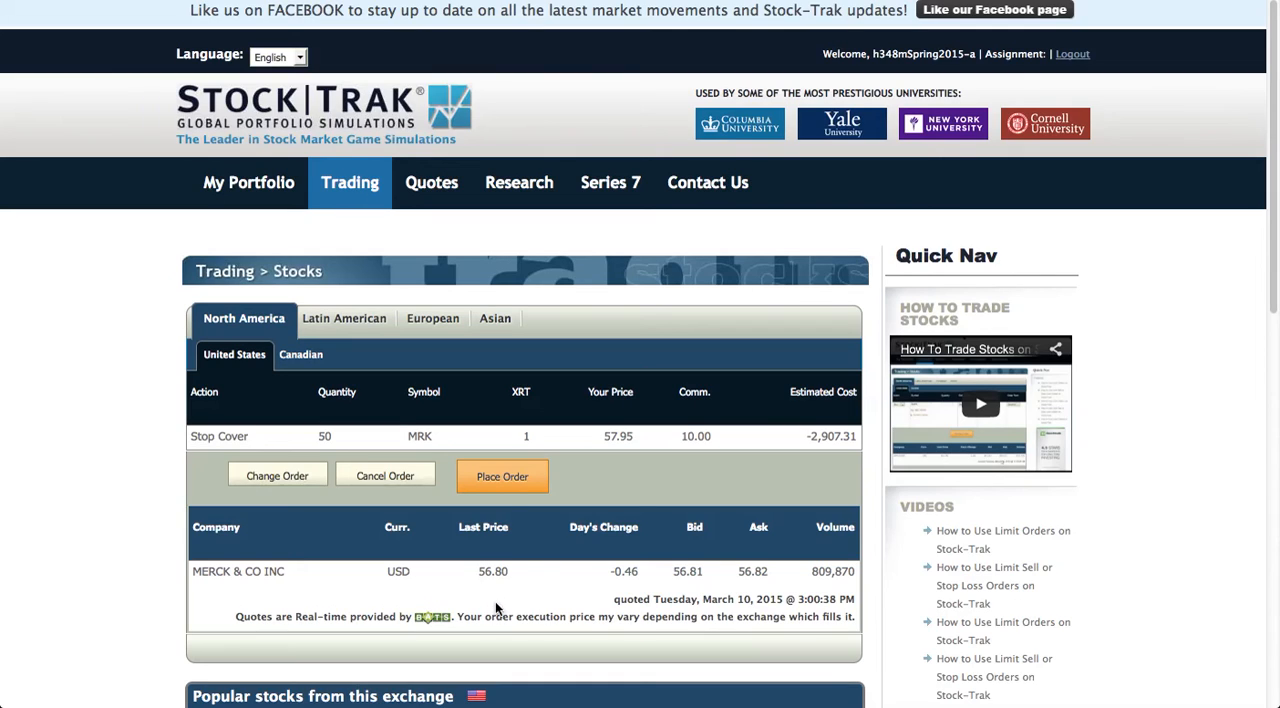
left_click(504, 478)
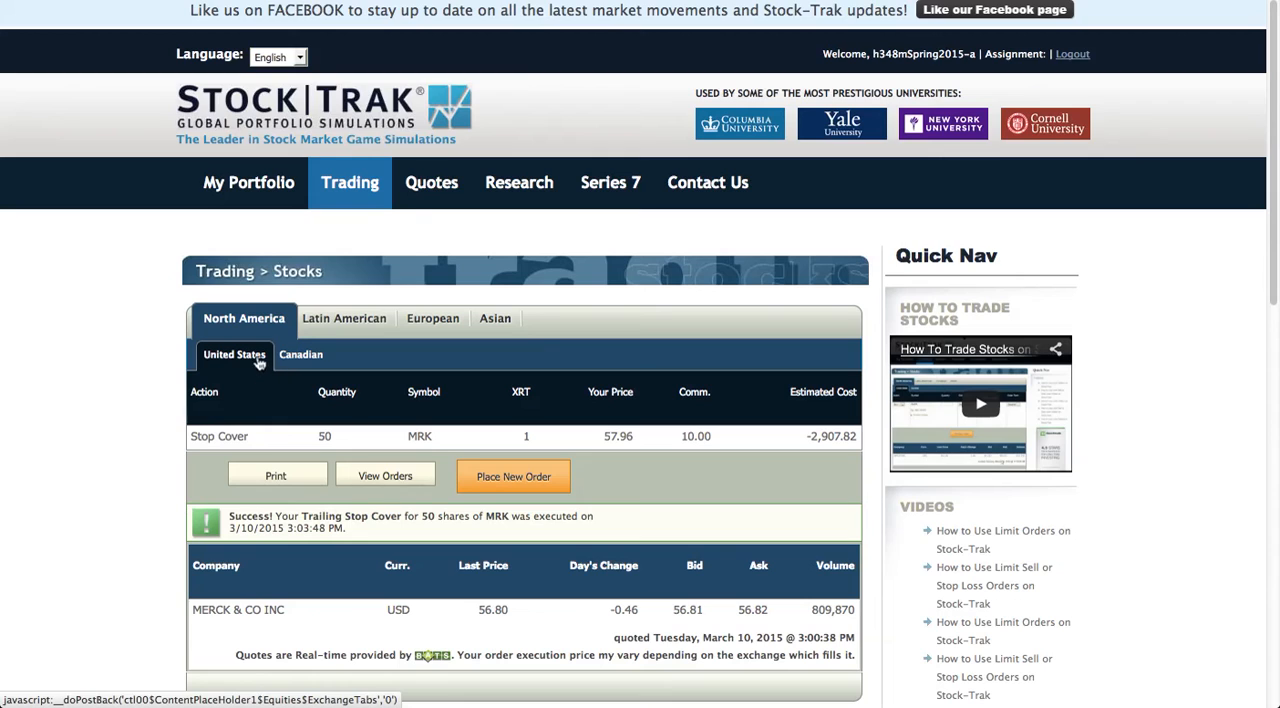
Review the open, filled and cancelled orders in the portfolio's order history.
mouse_move(248, 183)
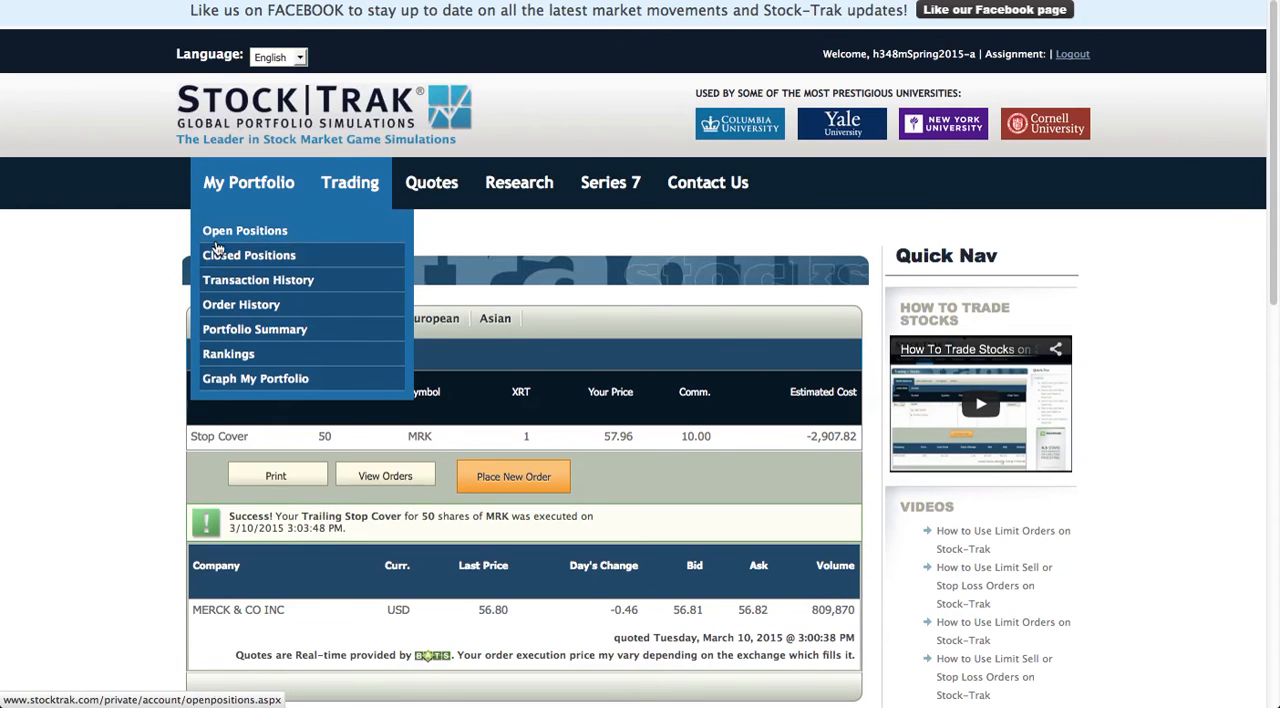
left_click(214, 310)
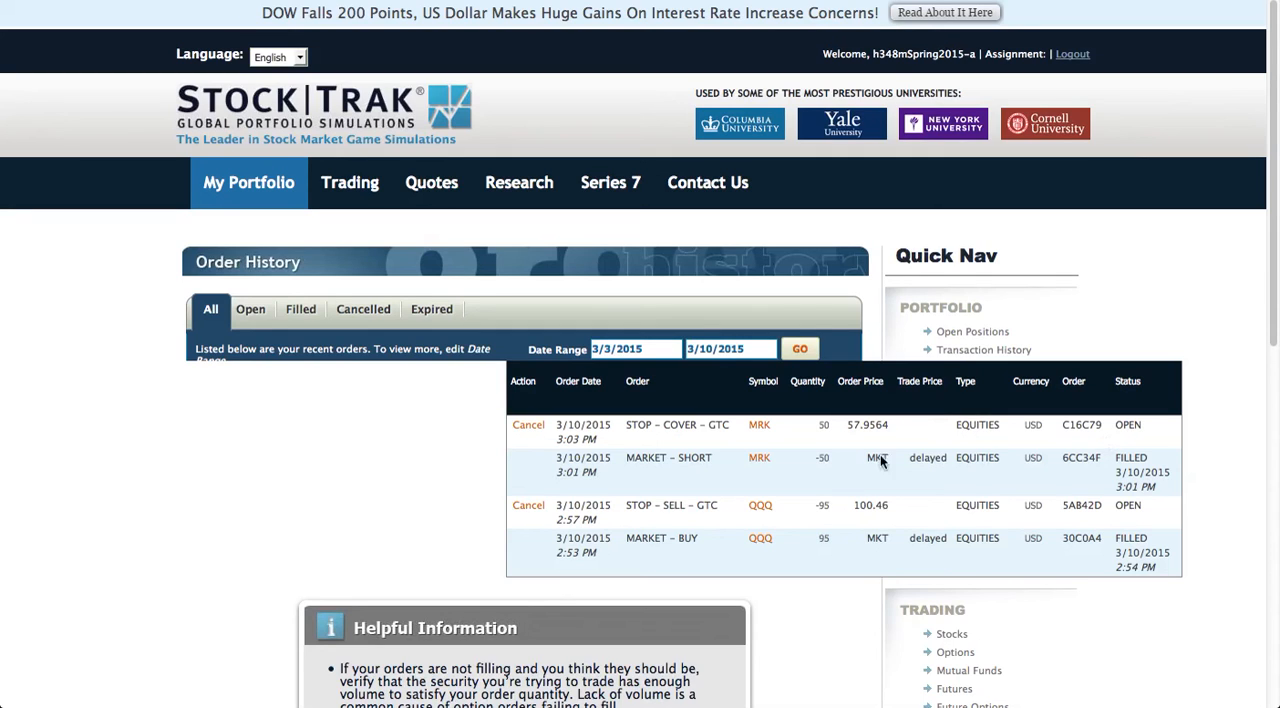
left_click(253, 312)
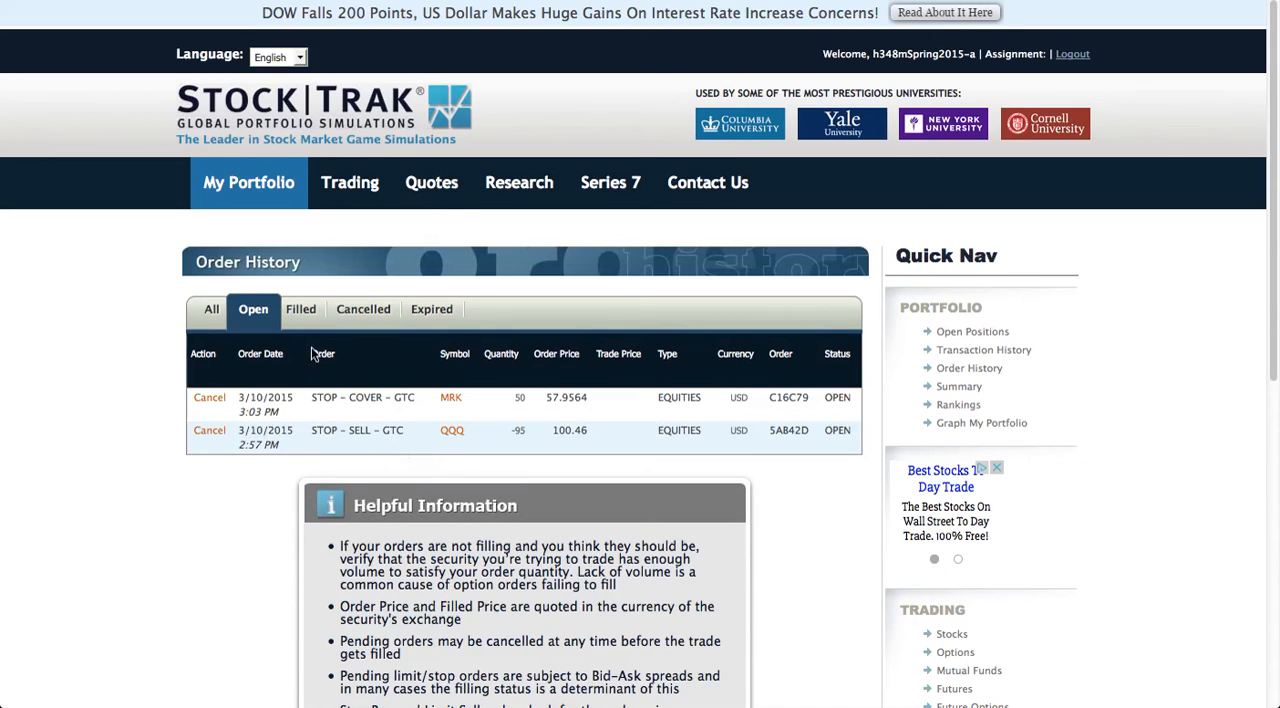
left_click(305, 312)
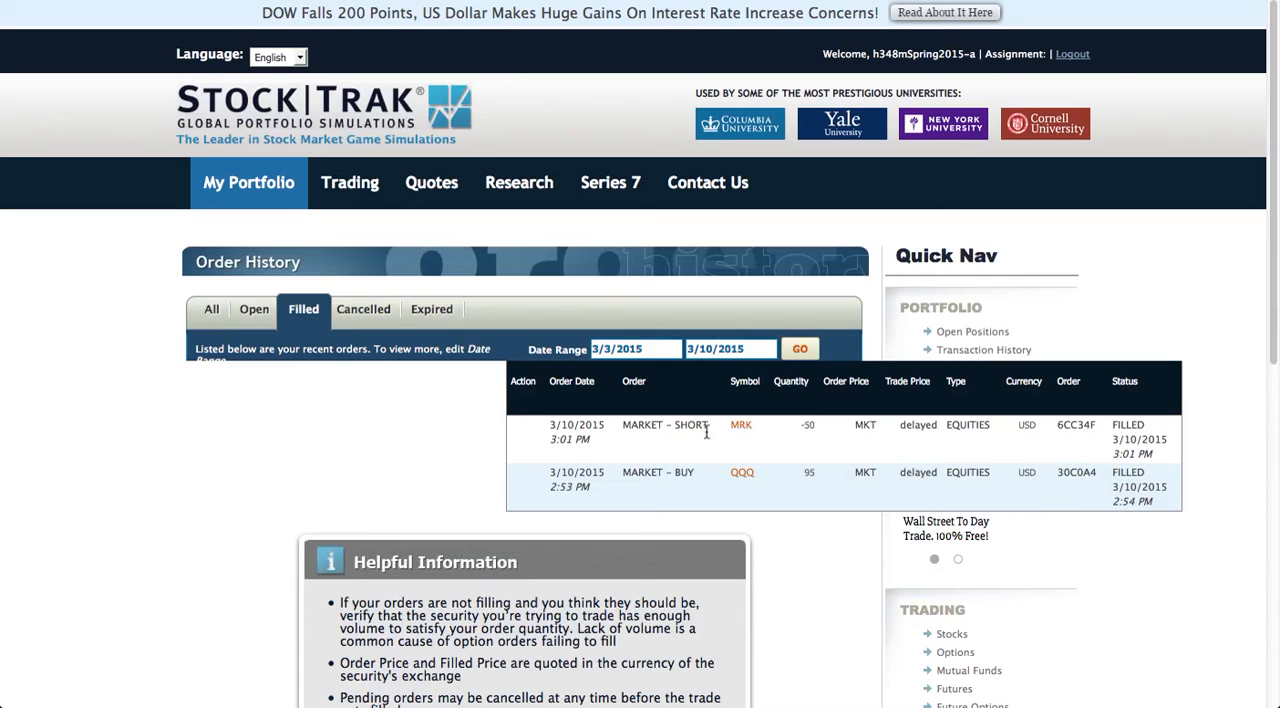
left_click(363, 312)
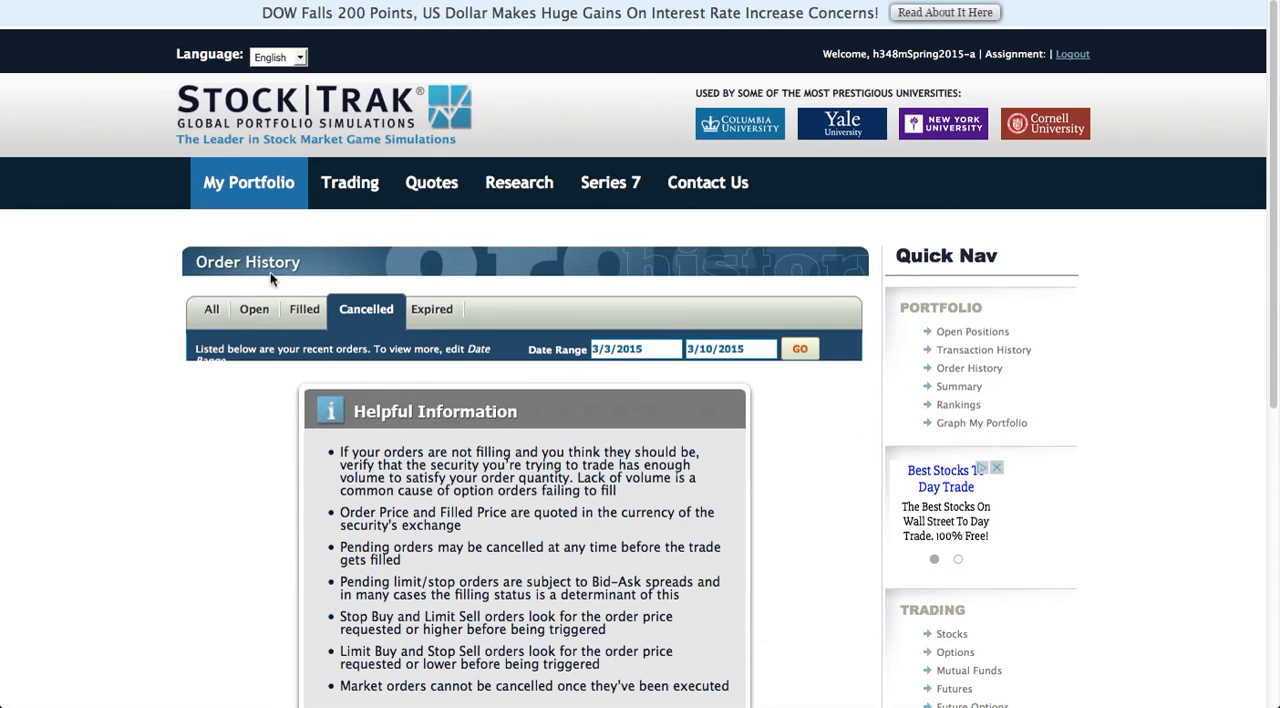
Open the portfolio summary and examine the account balances, market values and class settings.
mouse_move(255, 188)
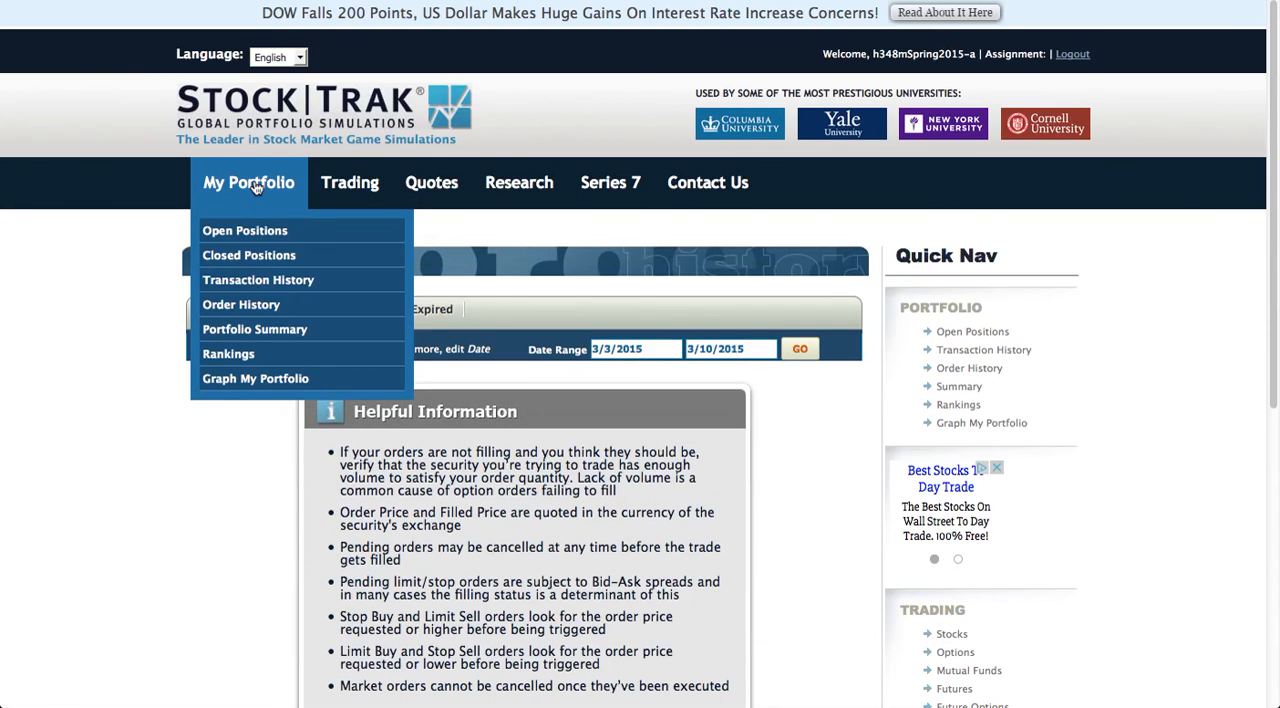
left_click(232, 335)
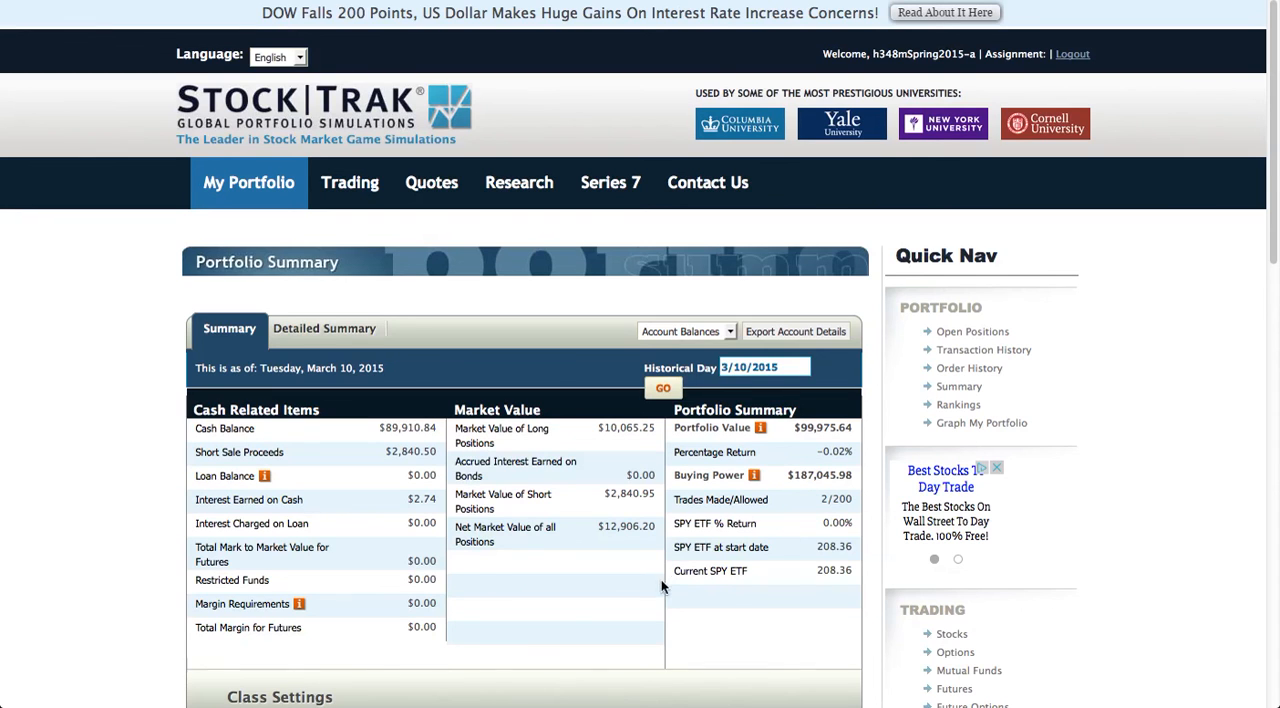
scroll(661, 579, "down", 5)
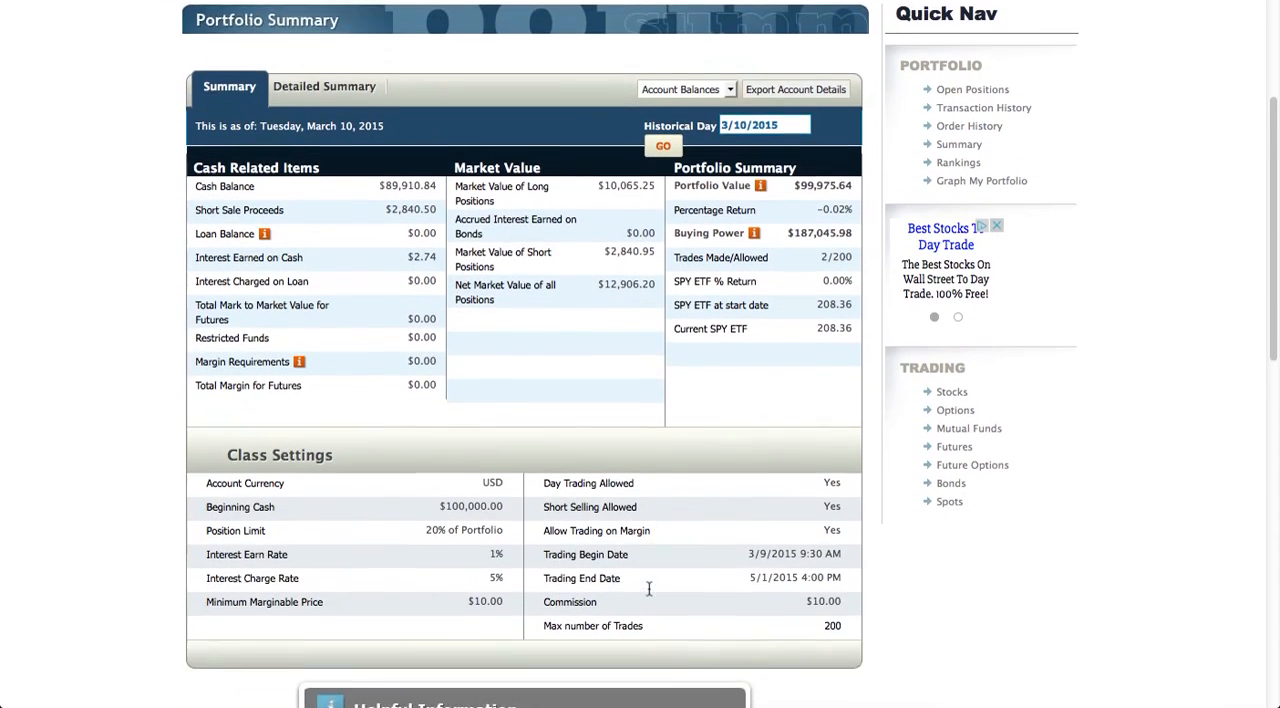
scroll(649, 589, "down", 2)
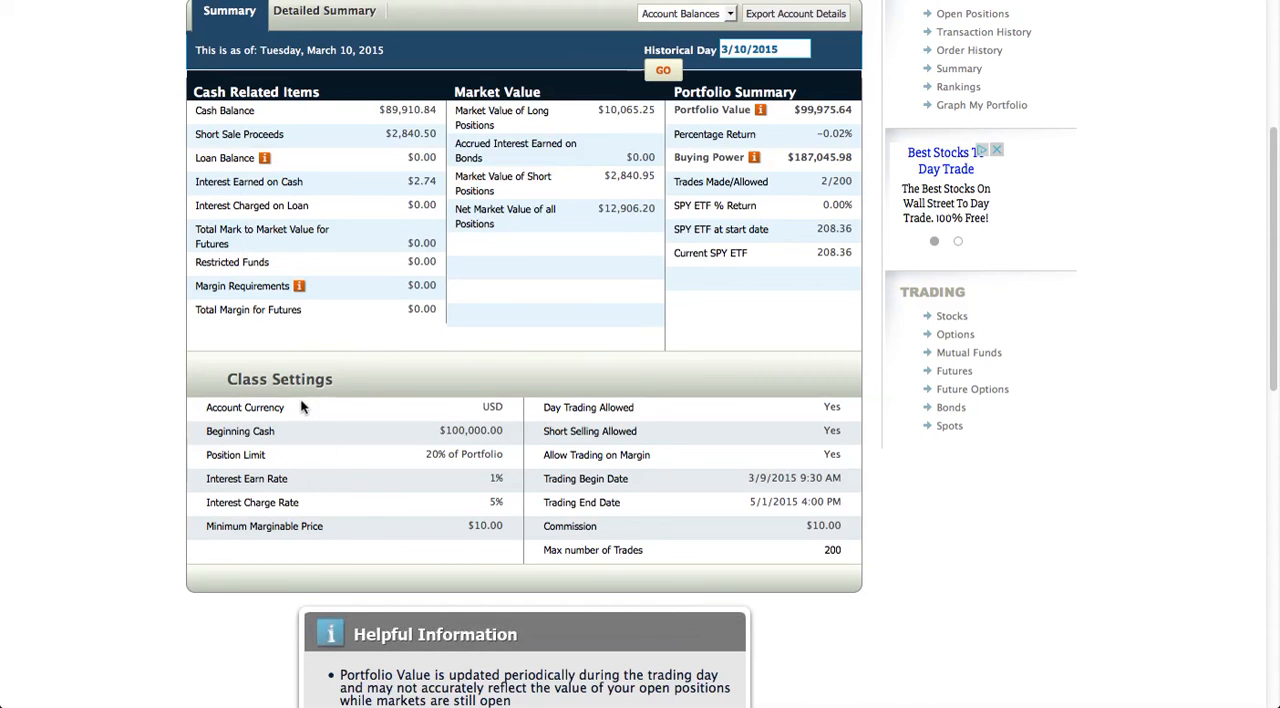
scroll(741, 582, "down", 2)
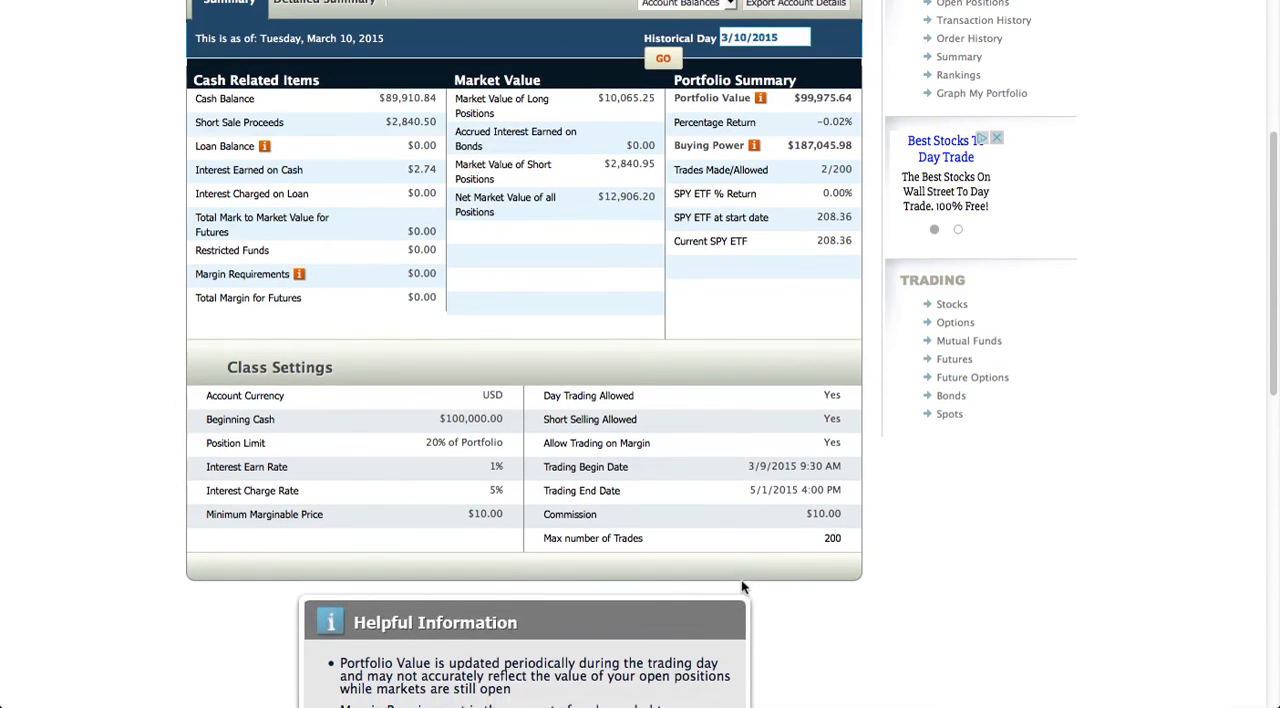
scroll(741, 579, "up", 10)
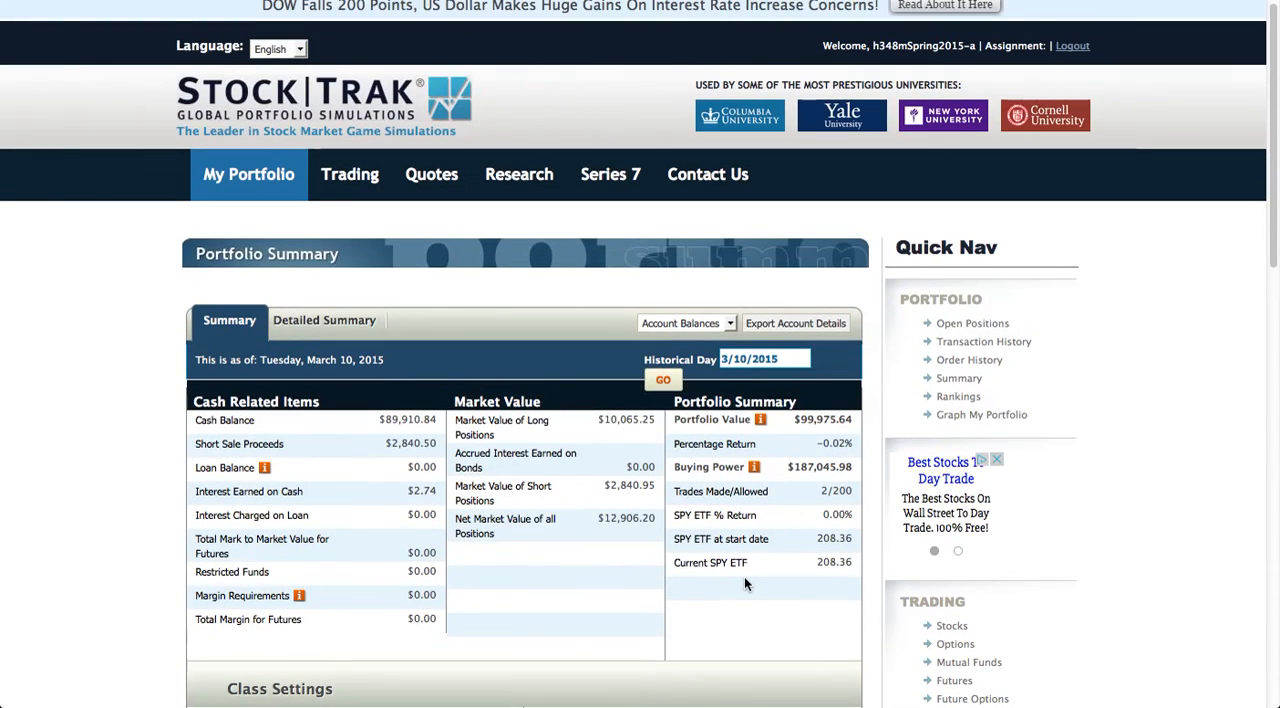